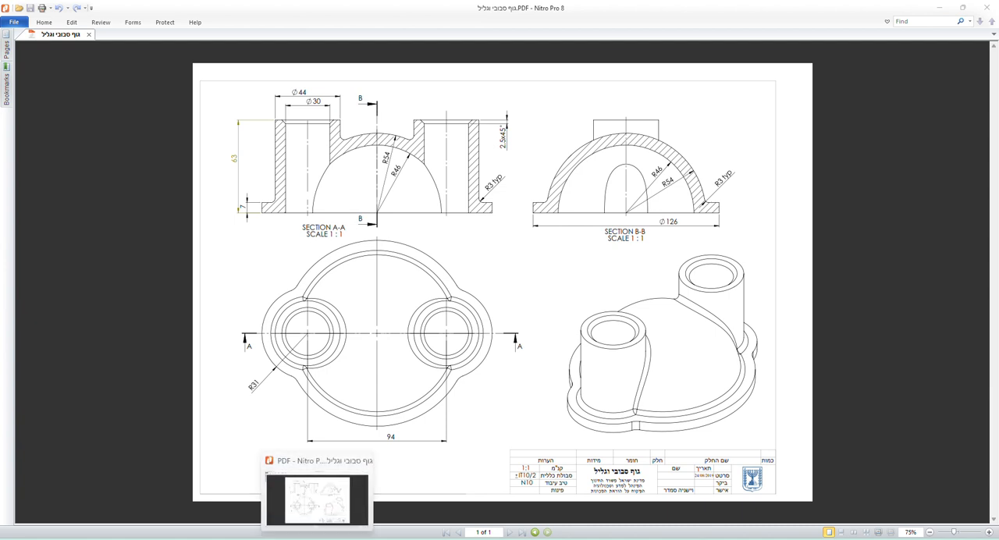
Switch to SOLIDWORKS and create a new document from the Part template.
click(292, 539)
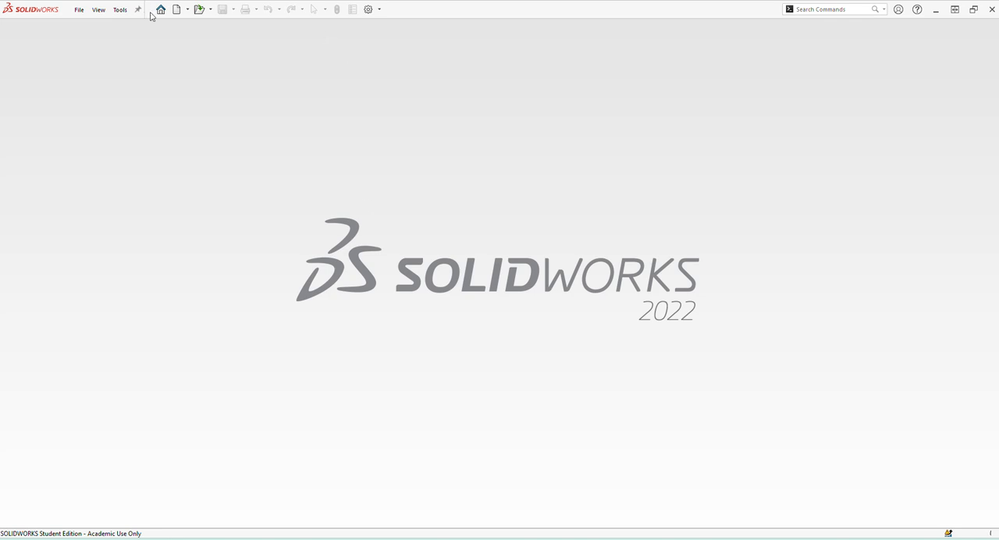
click(176, 9)
click(305, 146)
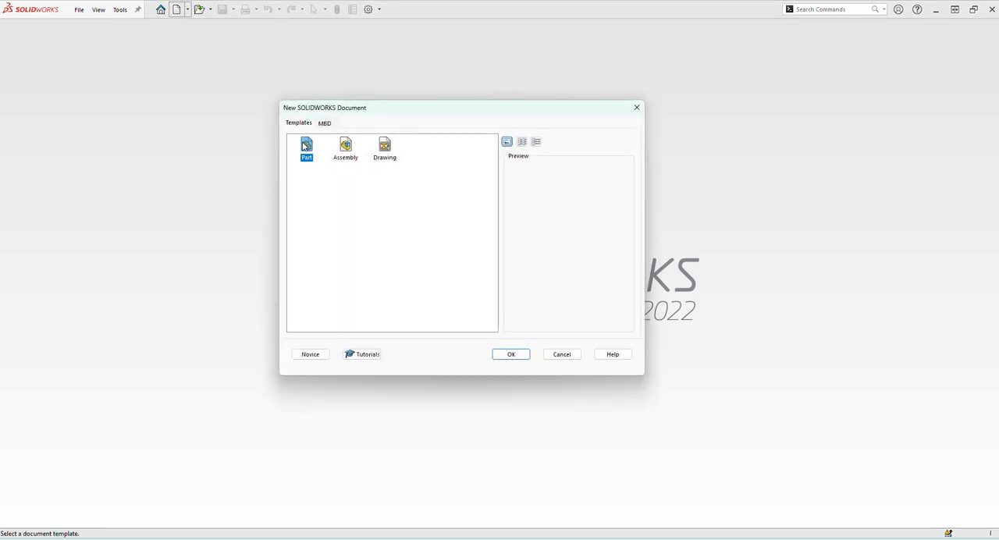
click(511, 355)
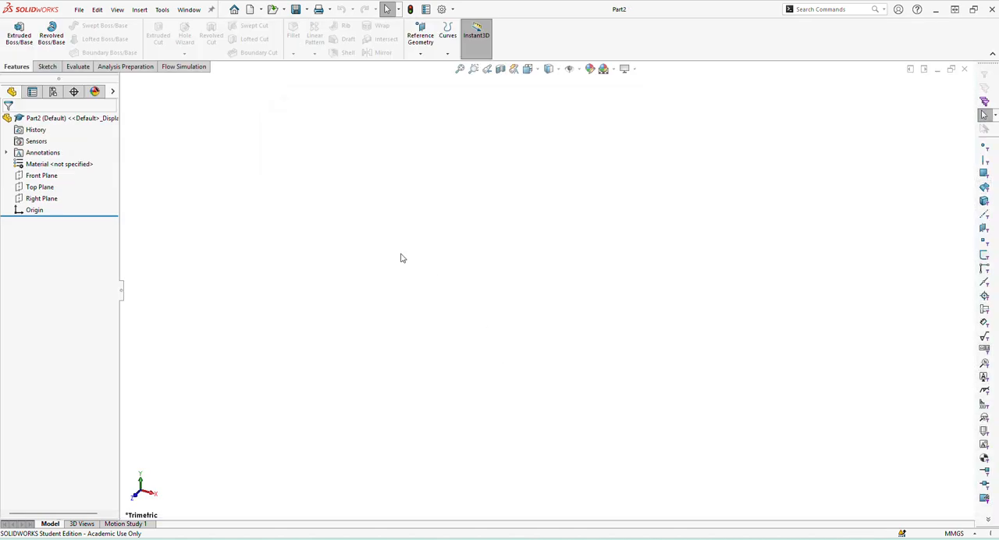
On the Front Plane, sketch two concentric circles centred on the origin, with radii of about 55 mm and 44 mm.
click(34, 177)
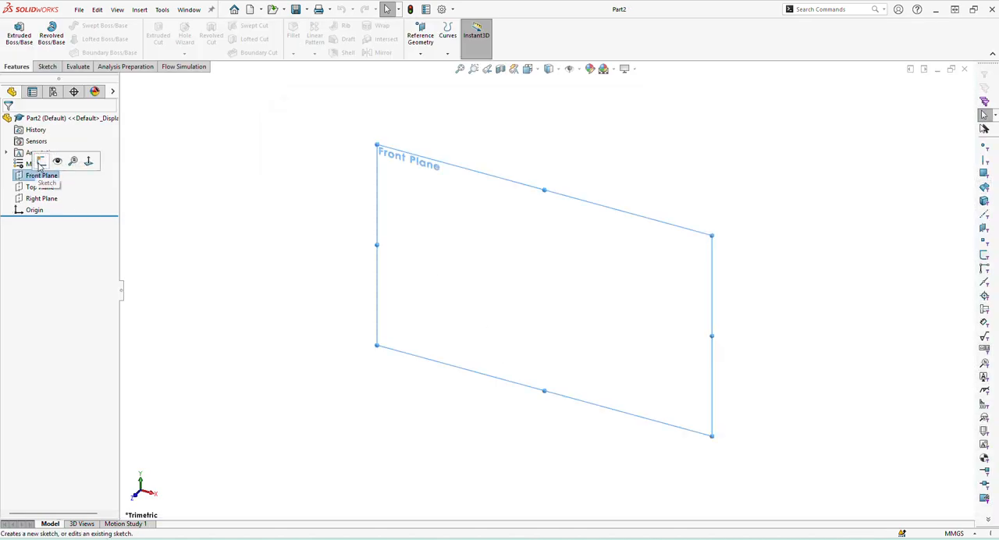
click(37, 167)
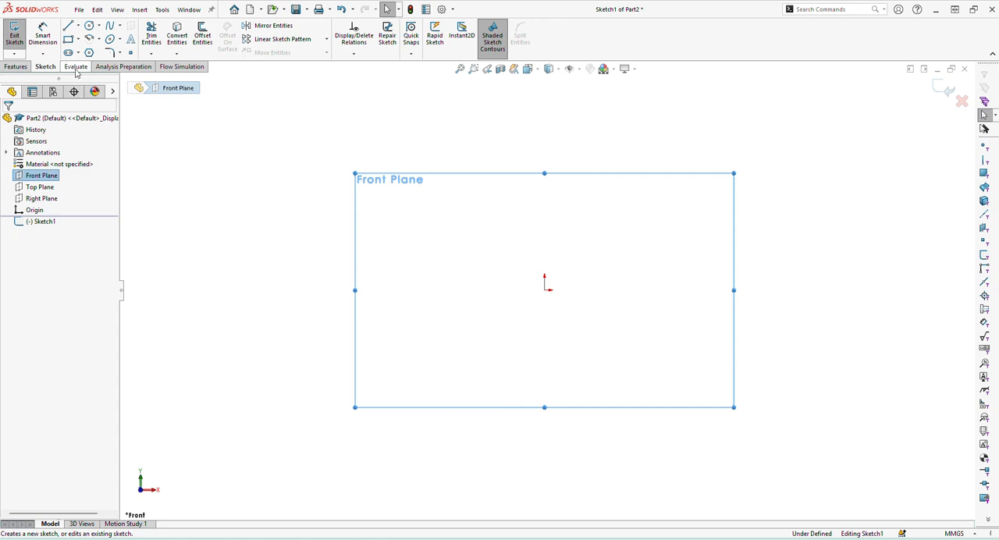
click(89, 26)
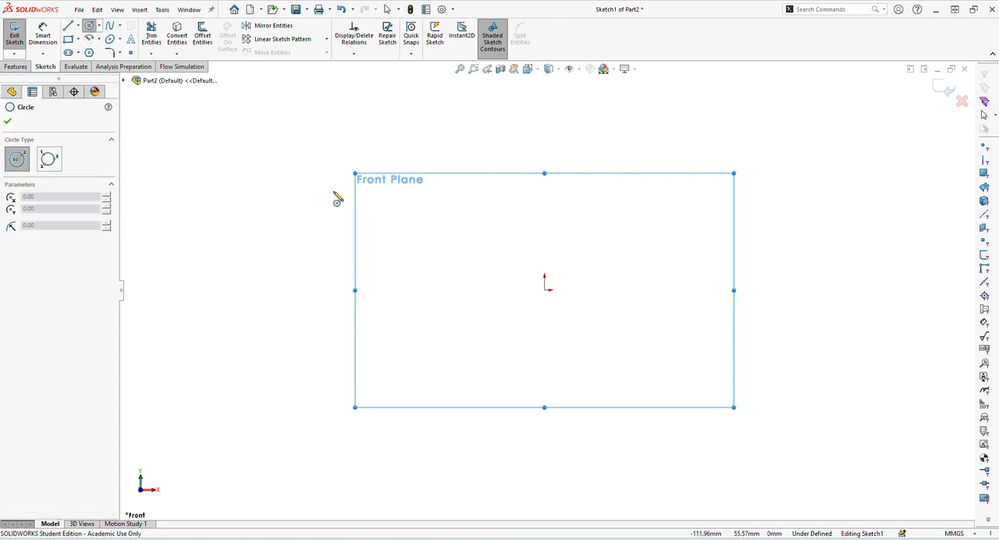
click(544, 289)
click(578, 178)
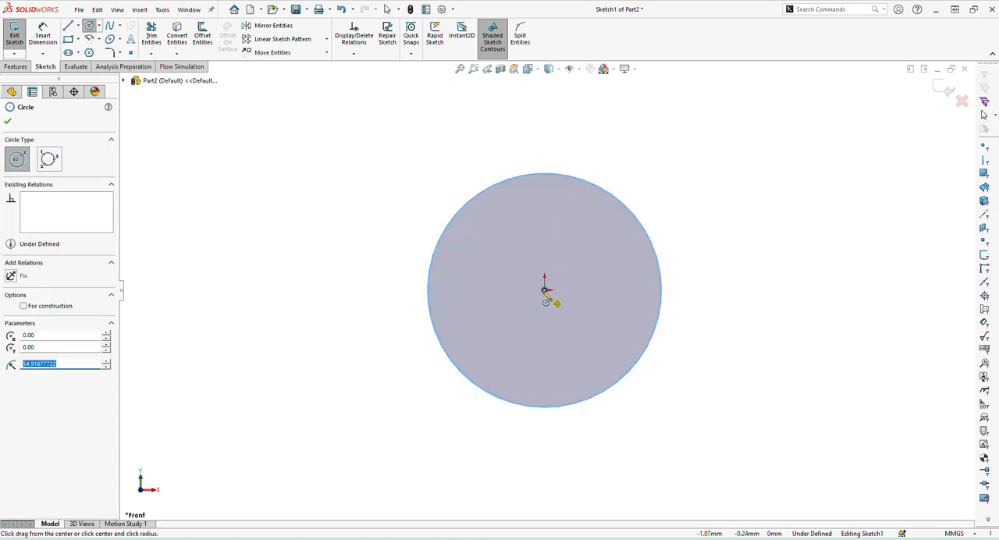
click(546, 290)
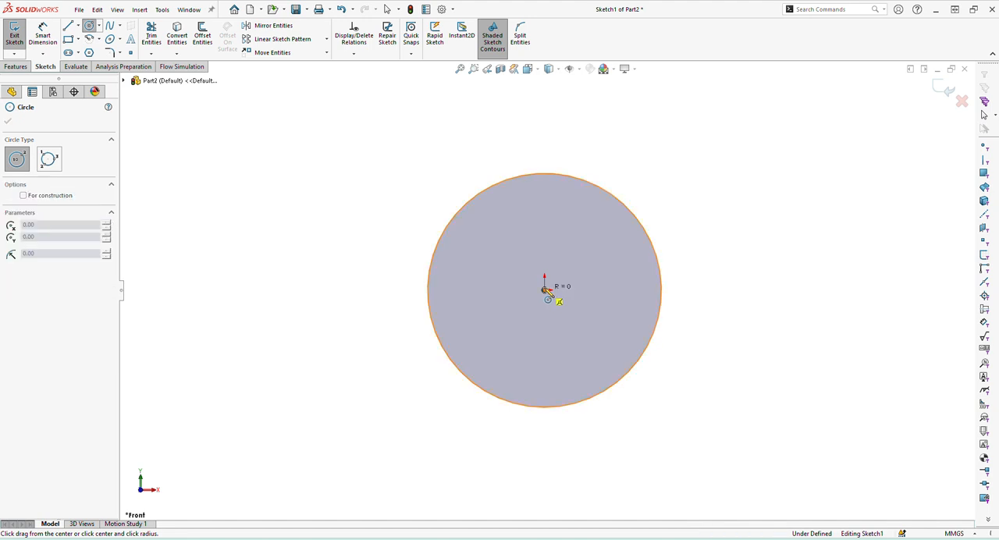
click(566, 198)
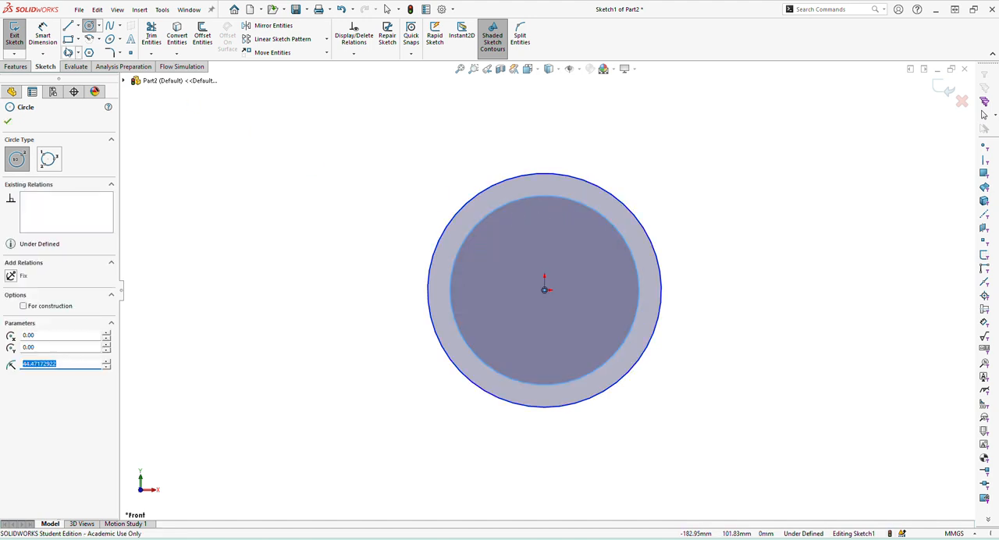
Sketch a corner rectangle about 23 by 8 mm, starting on the inner circle's right side and extending past the outer circle.
click(68, 38)
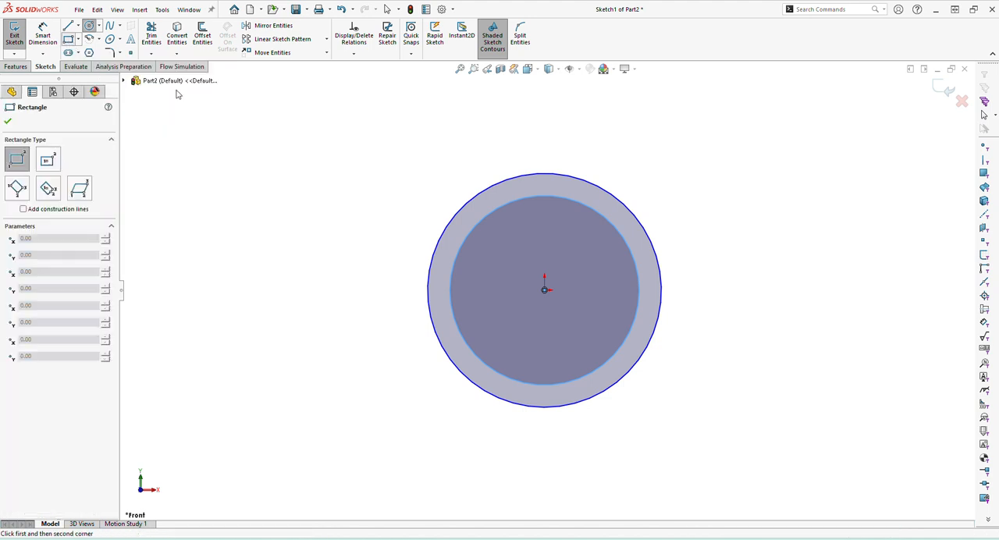
click(639, 295)
click(688, 278)
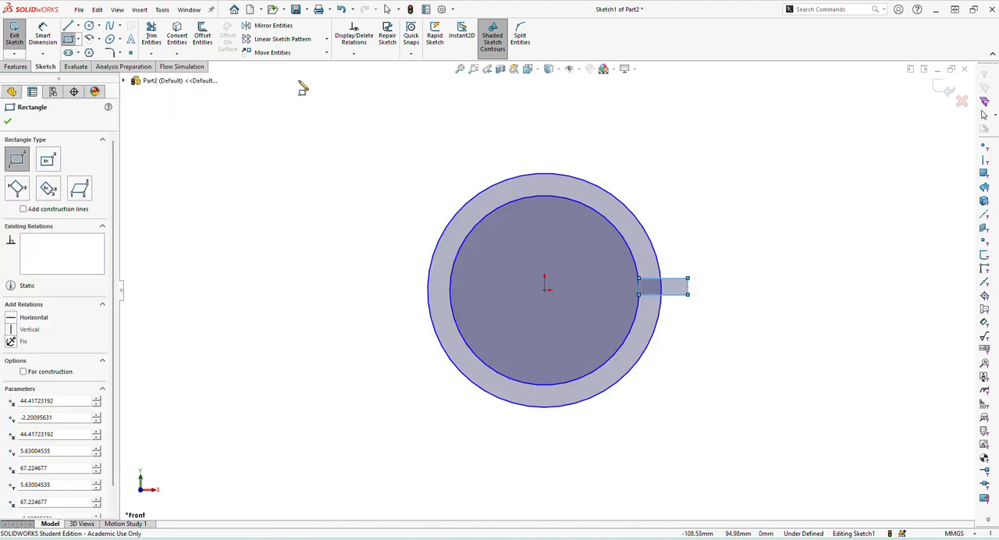
Draw a vertical centerline from the origin to the top of the outer circle.
click(77, 25)
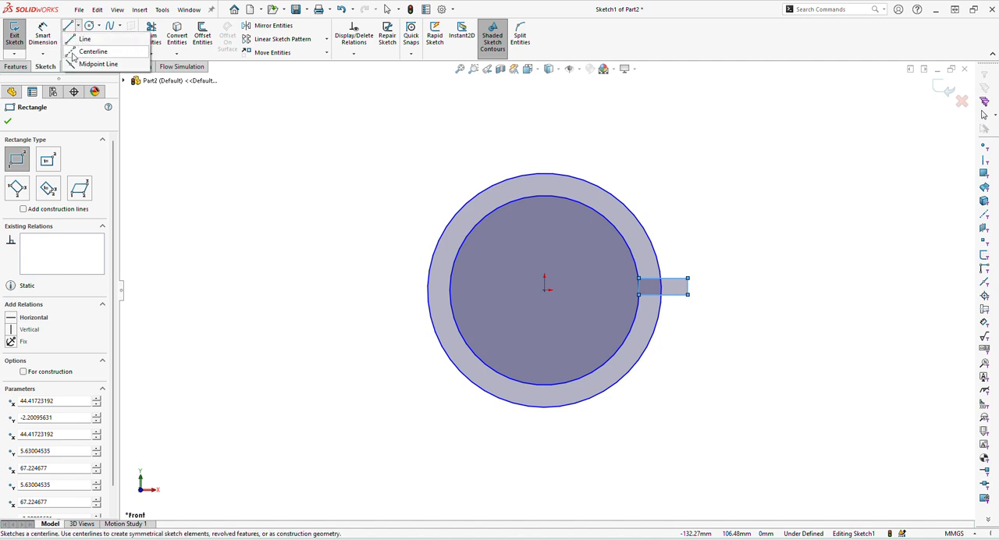
click(74, 52)
click(545, 289)
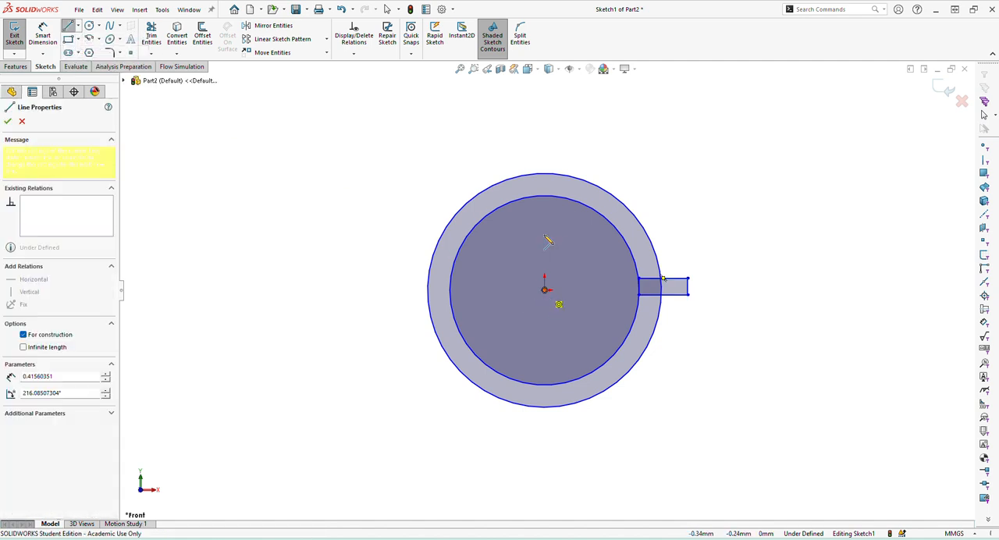
click(544, 173)
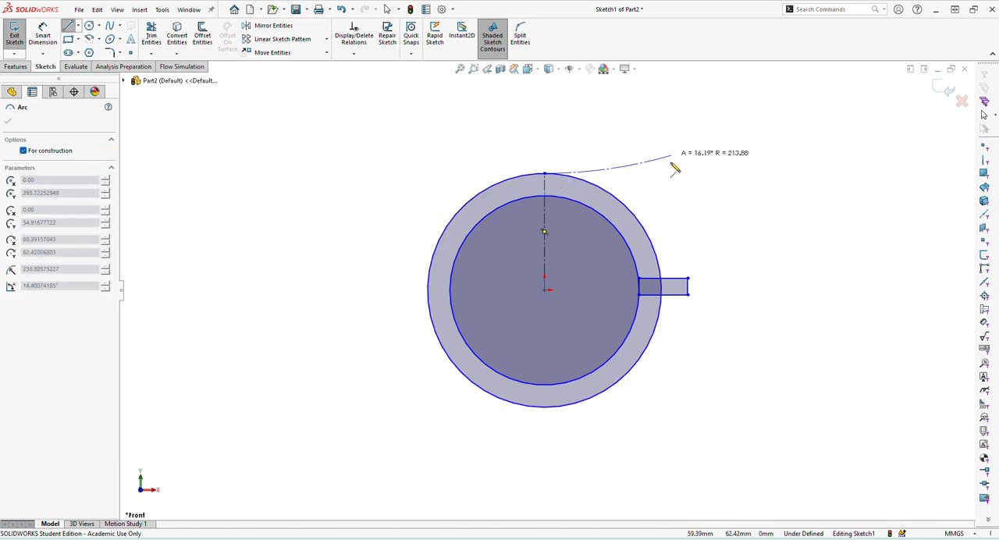
key(Escape)
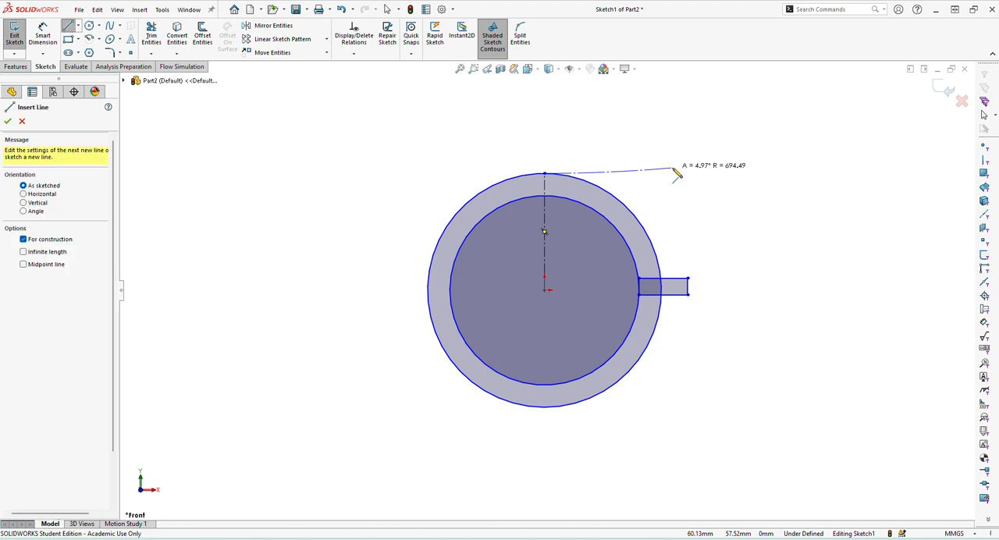
key(Escape)
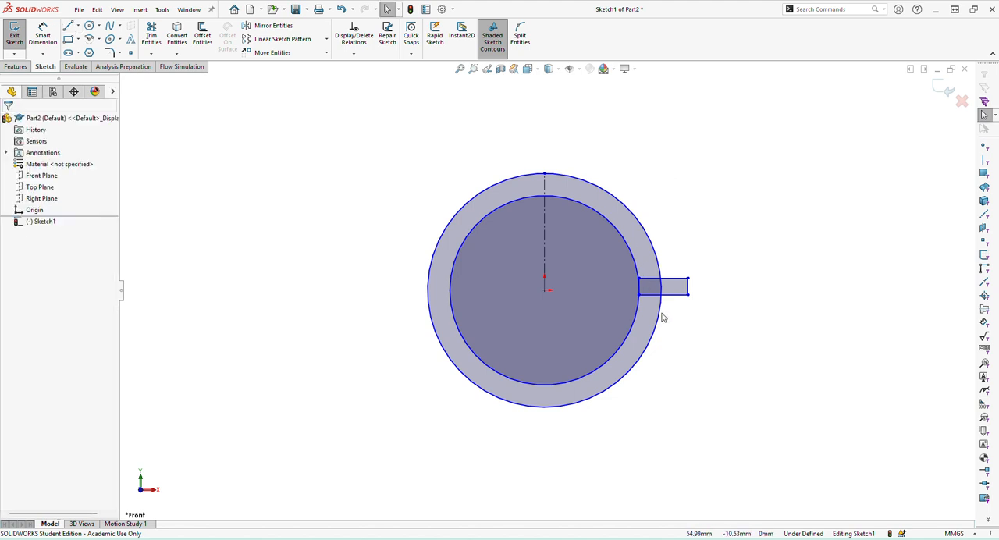
Add a horizontal relation between the rectangle's lower-left corner and the origin.
click(640, 295)
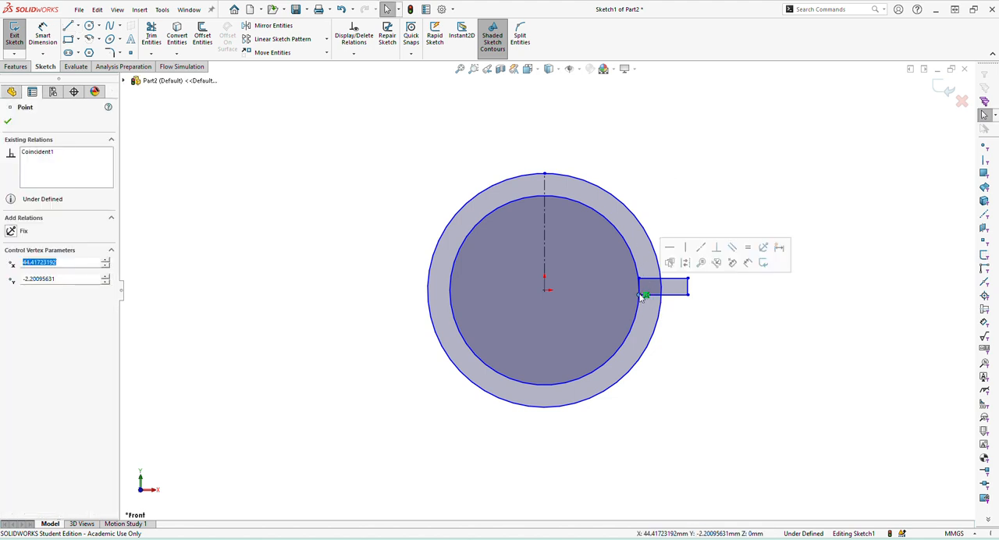
ctrl+click(545, 290)
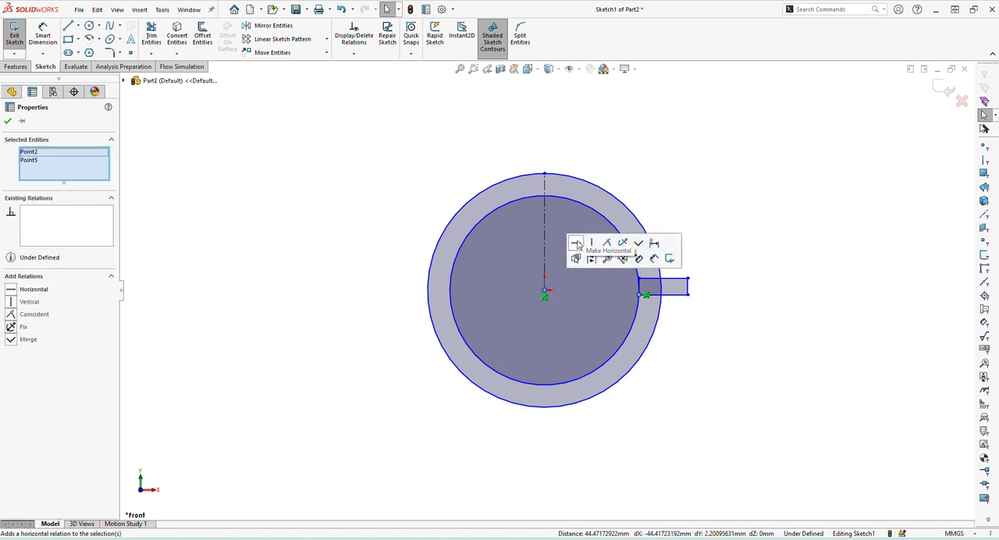
click(576, 244)
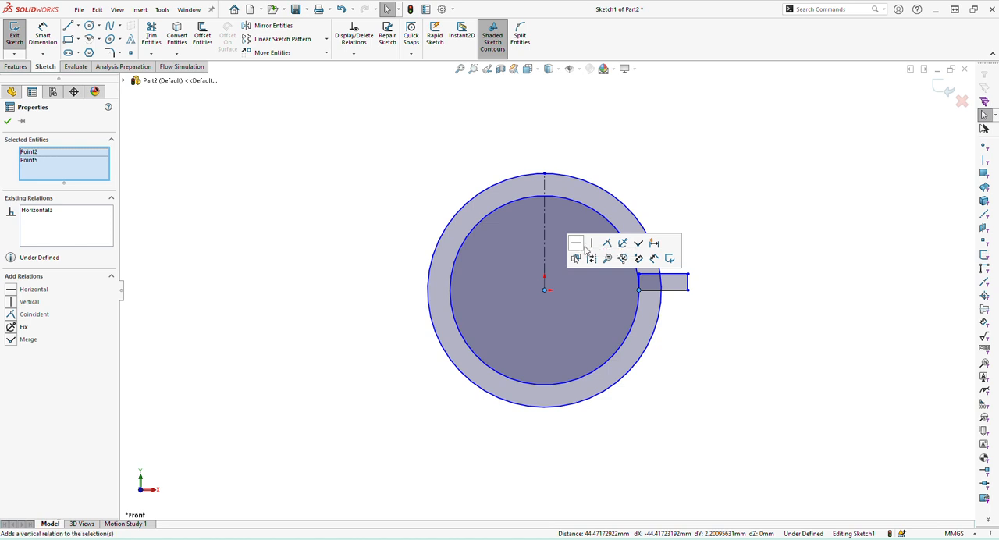
Dimension the rectangle's height as 7 mm.
click(43, 36)
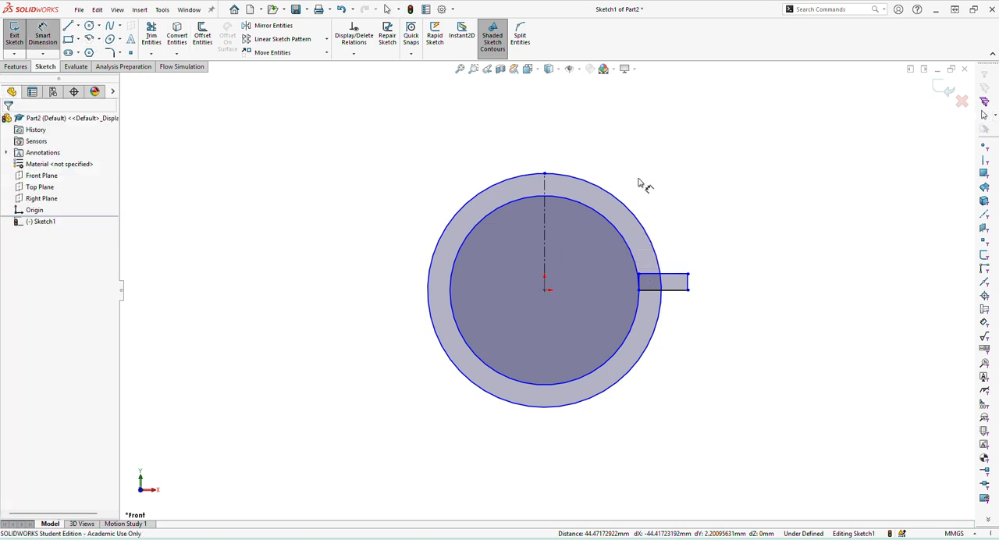
click(676, 290)
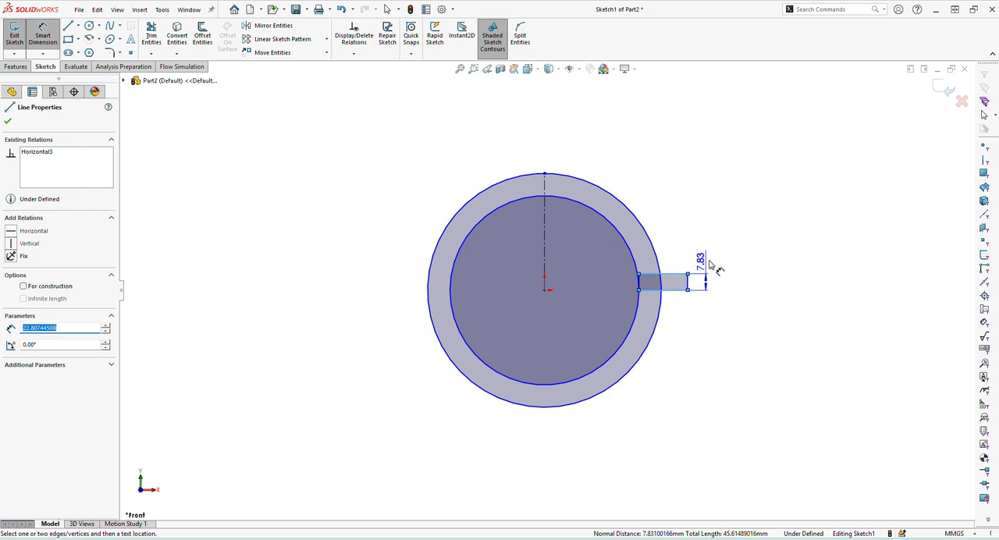
click(733, 239)
text(7.00mm)
key(Return)
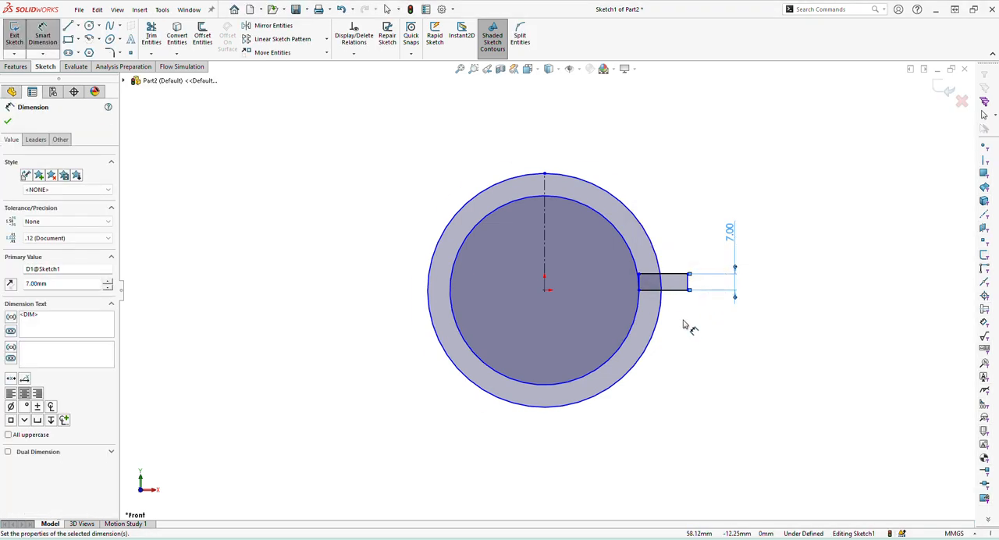
Consult the PDF drawing for the dome radii, then return to SOLIDWORKS and dimension the outer circle's diameter as 54*2 mm.
click(509, 539)
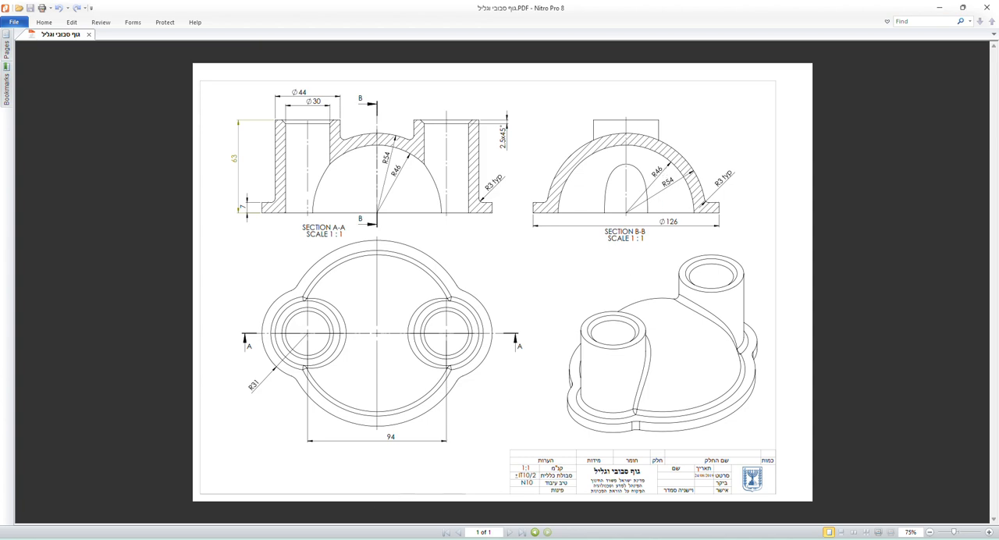
click(296, 539)
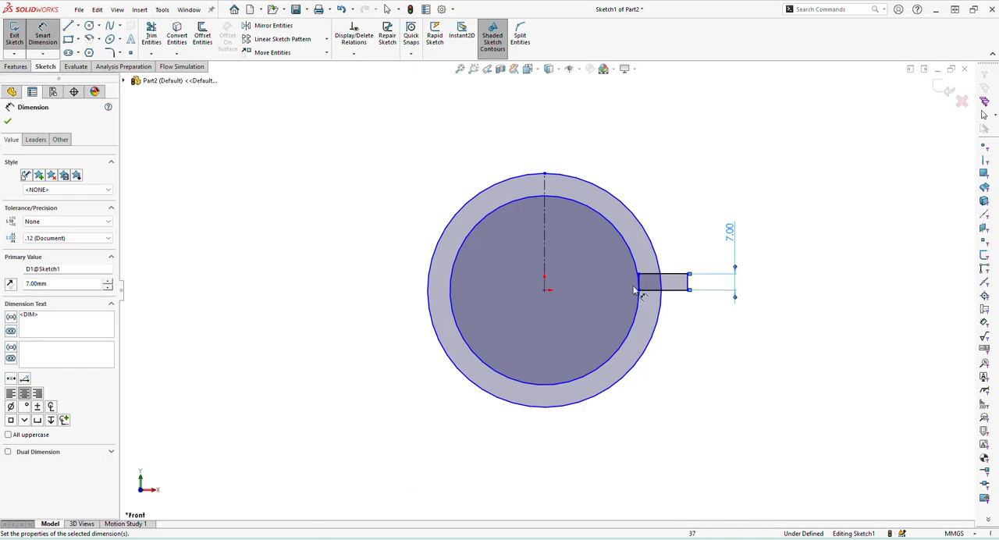
click(574, 178)
click(550, 131)
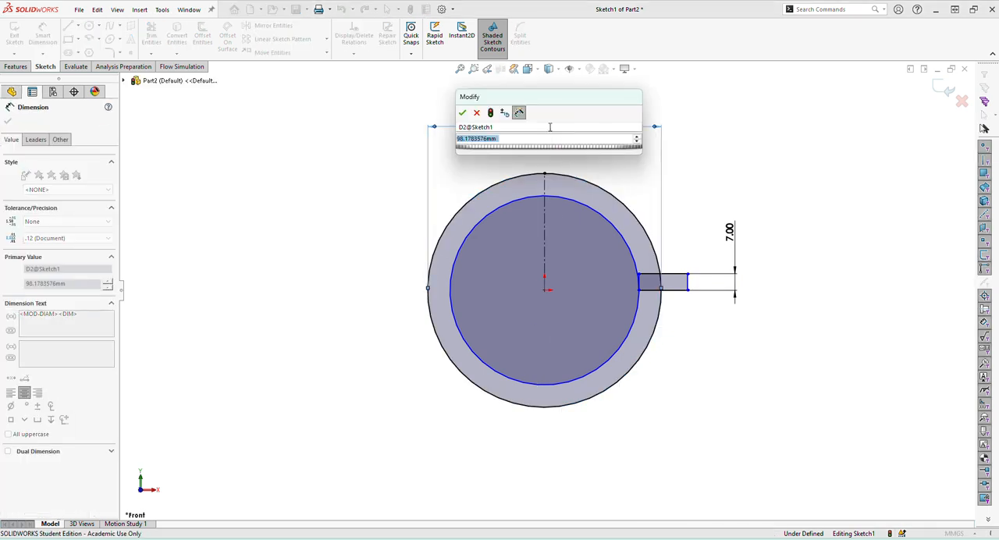
text(54*2)
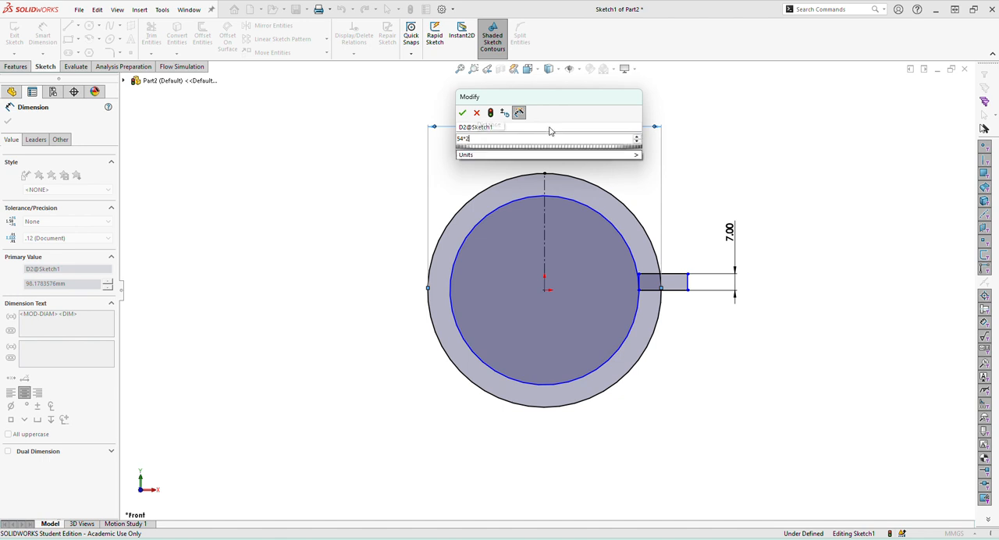
key(Return)
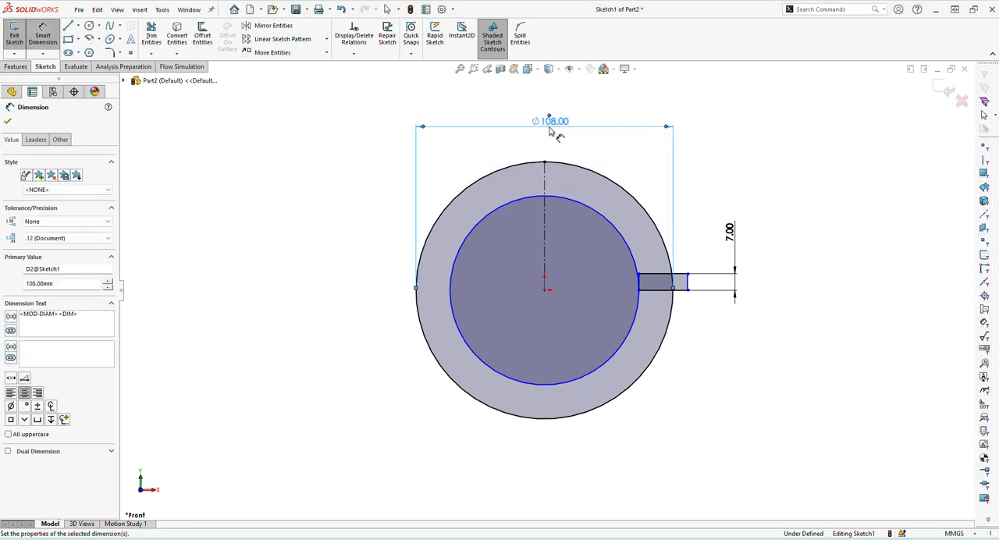
Dimension the inner circle's diameter as 46*2 mm.
click(519, 200)
click(538, 146)
text(4)
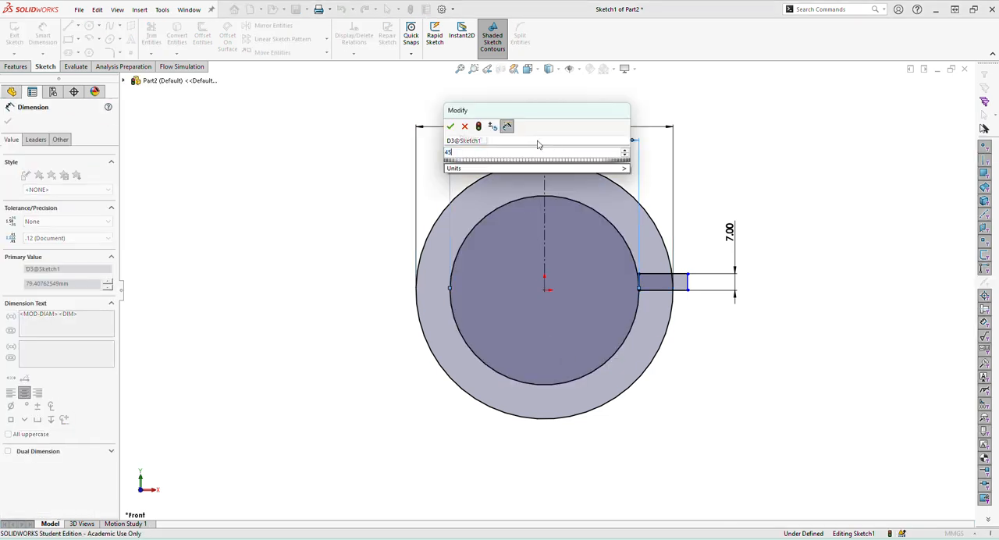
text(6*2)
key(Return)
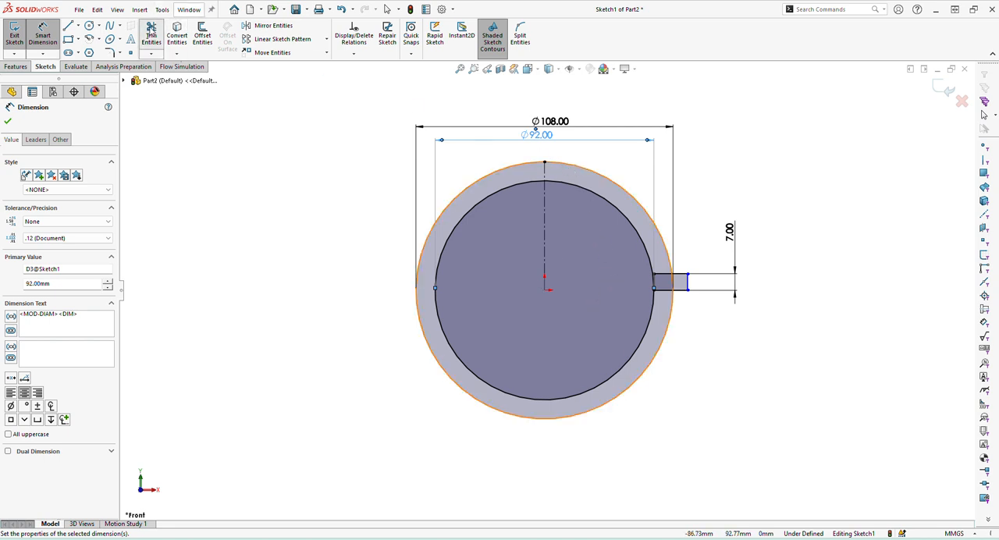
Trim the circles to their upper-right quarter arcs and remove the rectangle segments inside the wall, leaving one open dome-and-flange profile.
click(151, 35)
click(497, 195)
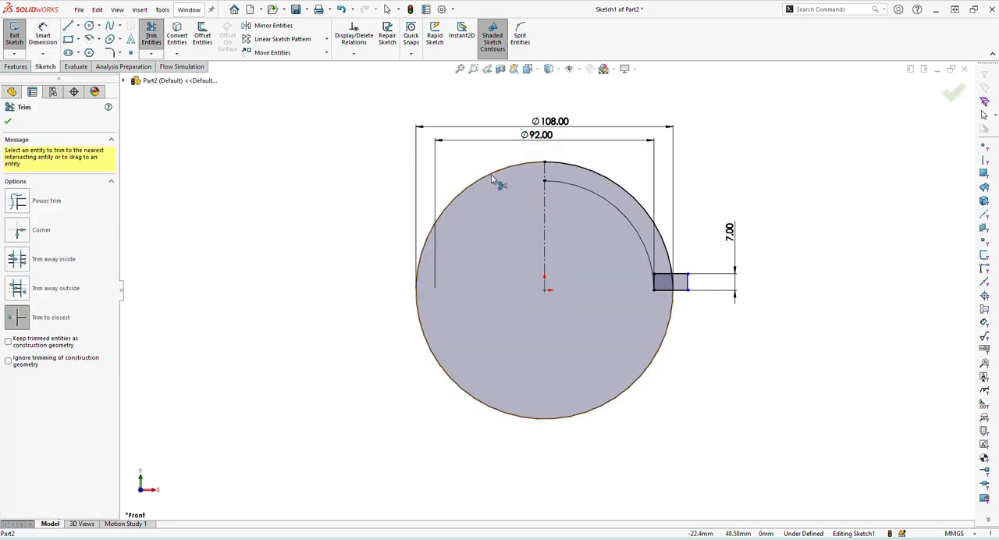
click(495, 173)
scroll(660, 283, down, 8)
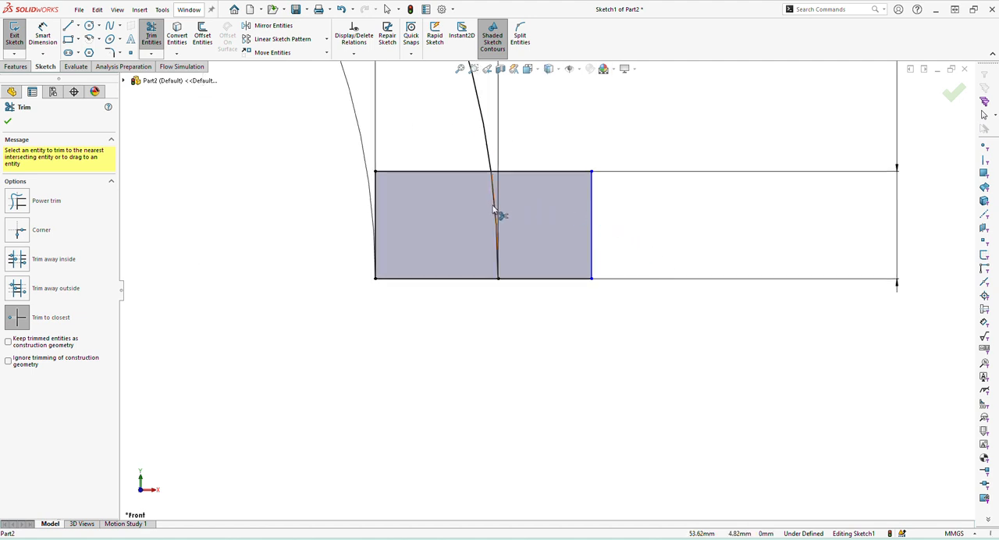
click(495, 214)
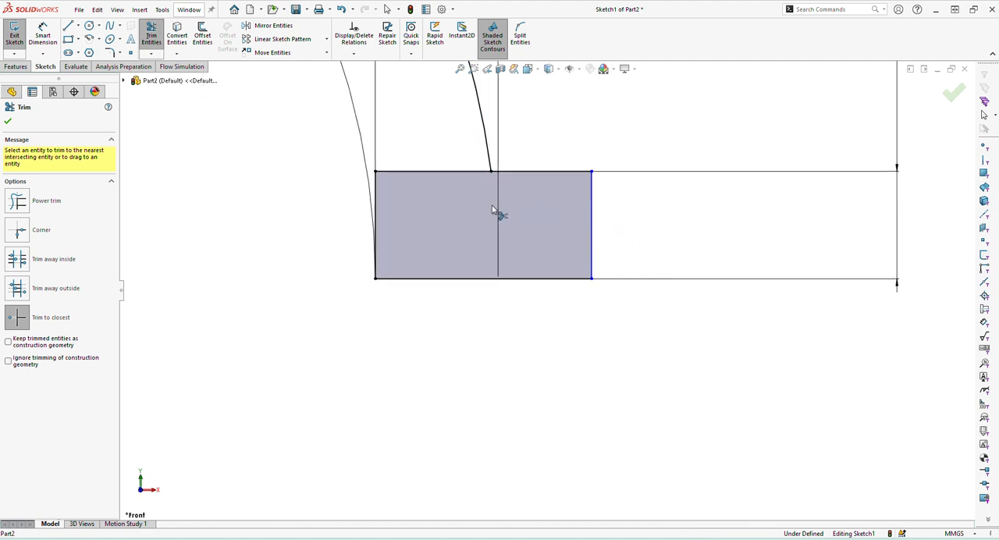
click(420, 172)
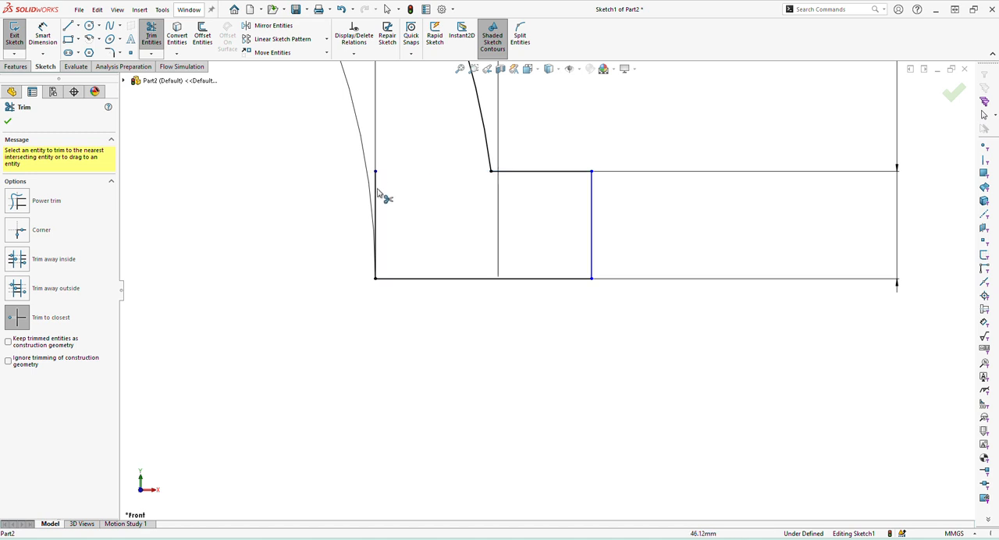
scroll(386, 211, up, 5)
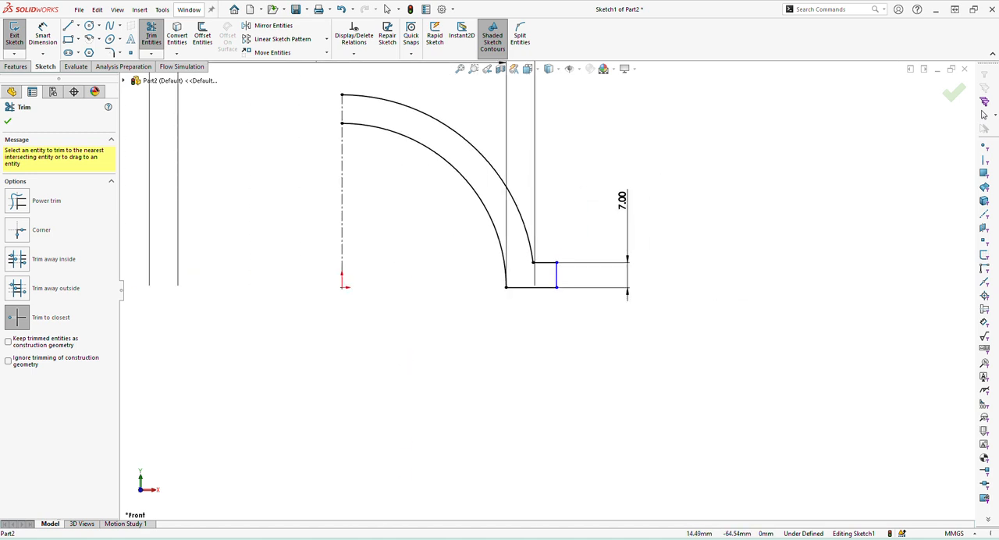
Consult the PDF drawing for the flange diameter, then return to SOLIDWORKS and dimension the flange's outer edge about the centerline as 126 mm.
click(334, 537)
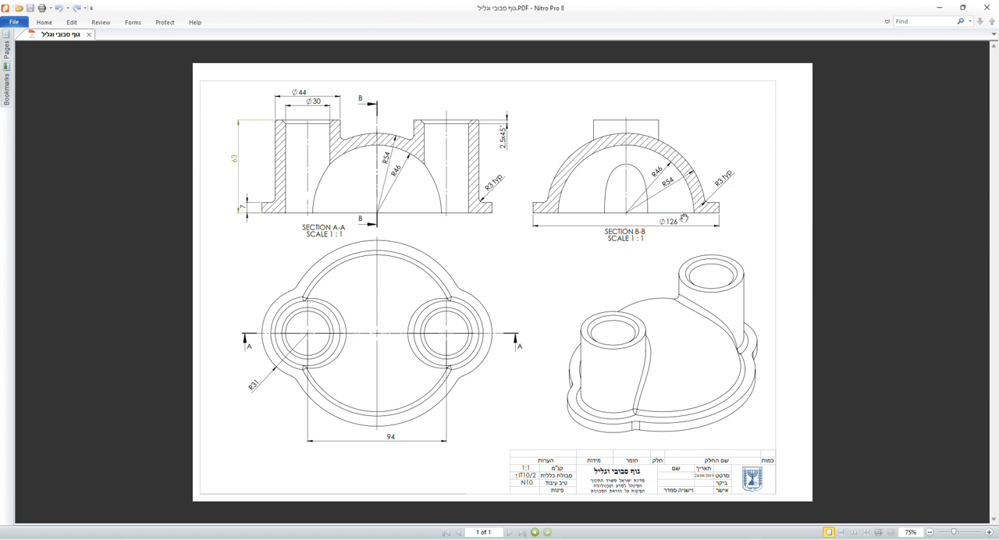
click(341, 538)
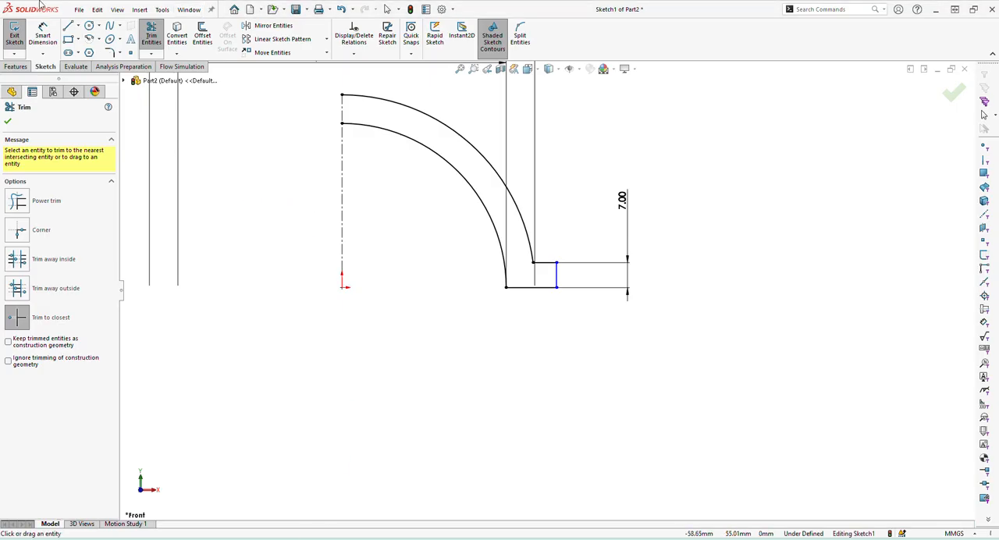
click(43, 35)
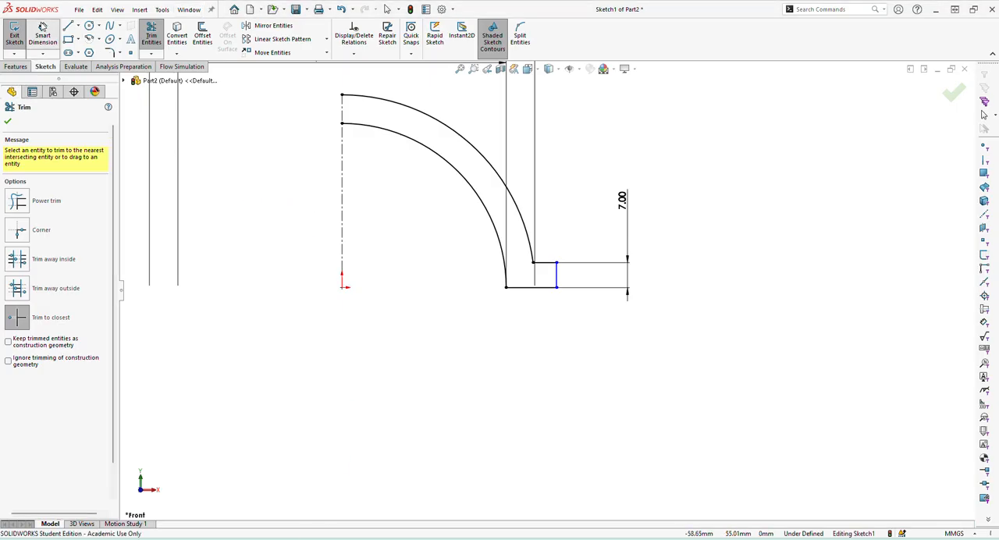
click(556, 279)
click(343, 270)
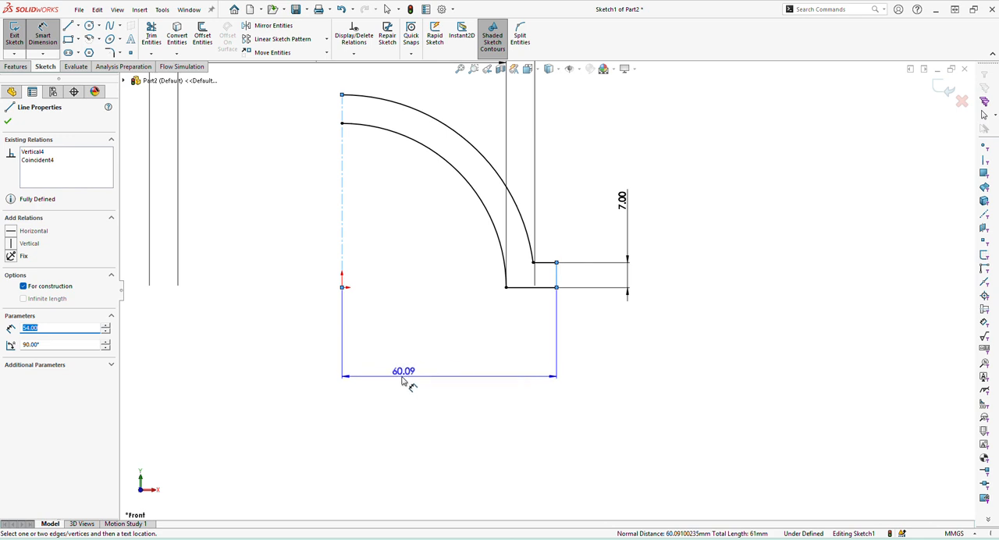
click(300, 379)
text(126)
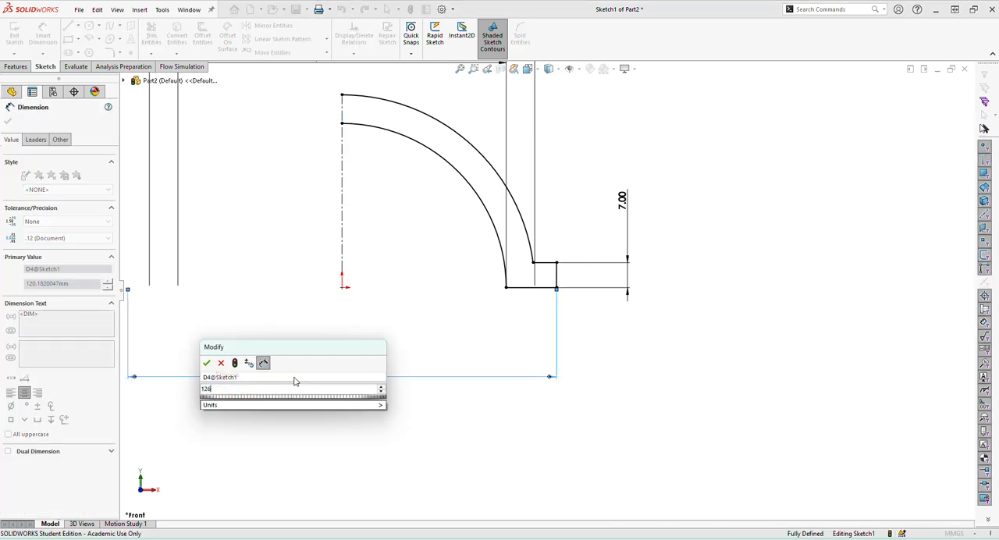
key(Return)
key(f)
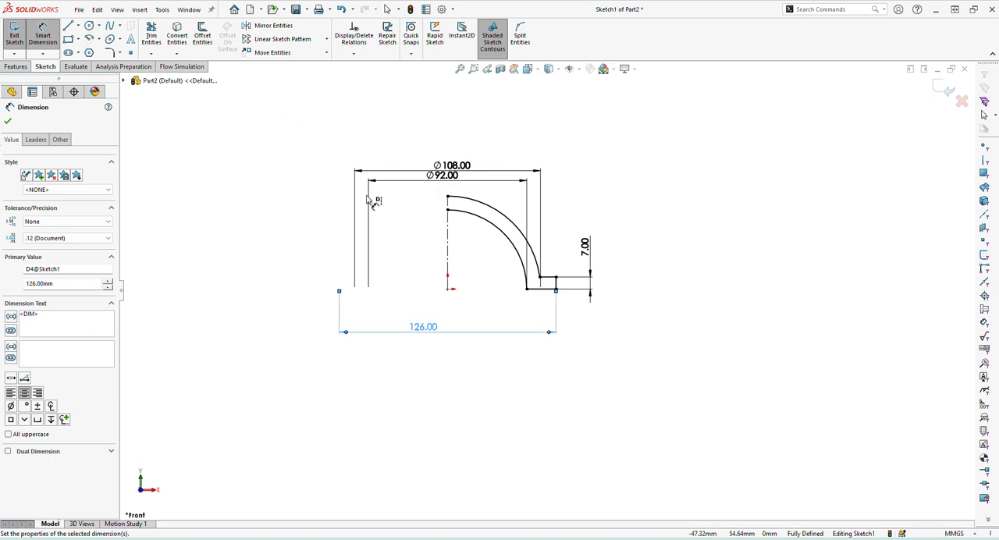
Revolve the dome-and-flange profile 360° about the vertical centerline, letting the open sketch be closed automatically.
click(15, 66)
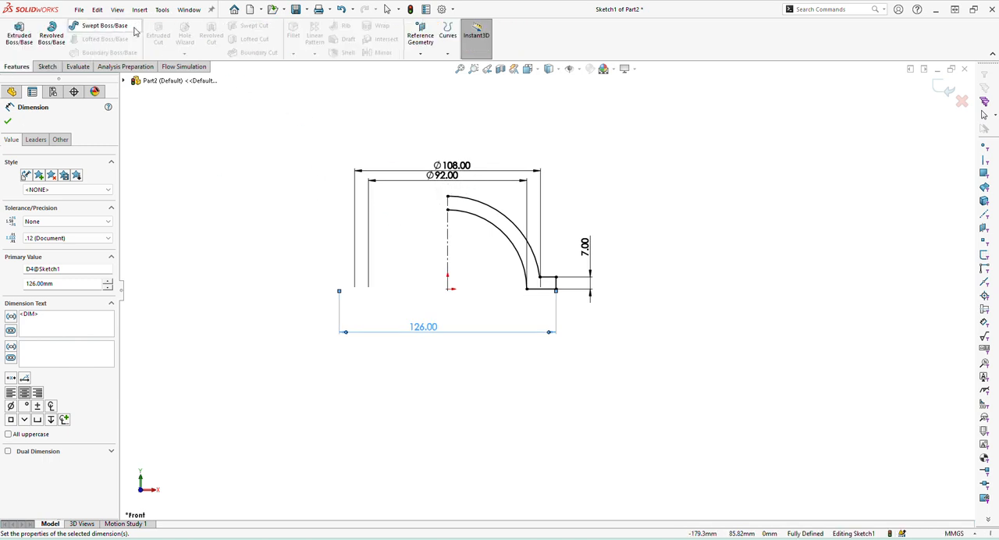
click(52, 35)
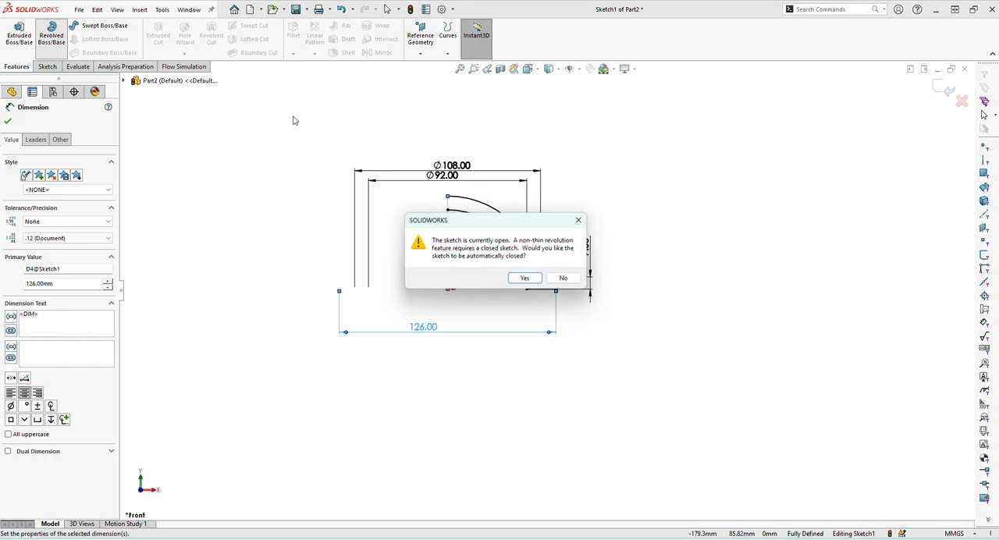
click(525, 278)
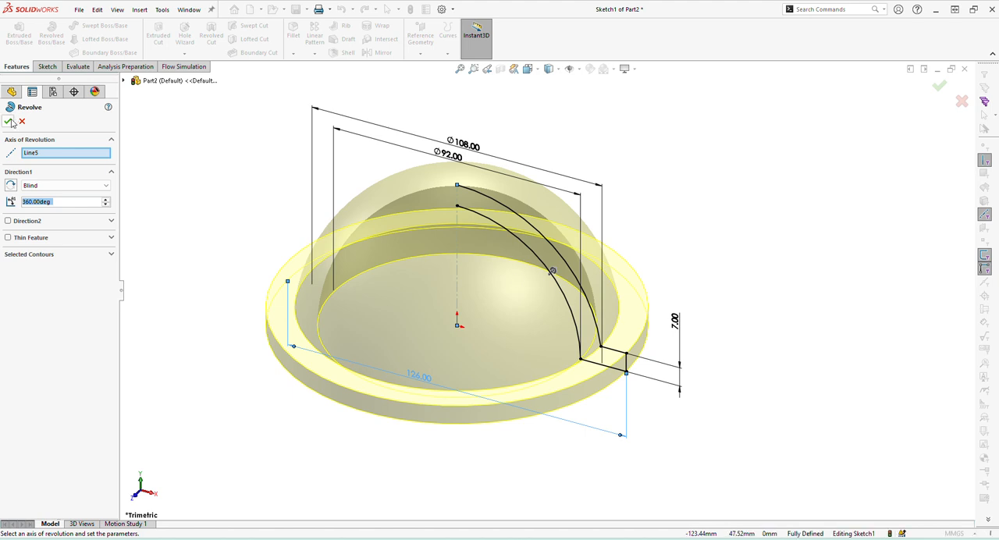
click(10, 121)
Check the PDF drawing, then in SOLIDWORKS sketch a circle of about 11.2 mm radius on the Top Plane, centred about 39 mm left of the origin.
scroll(551, 380, up, 2)
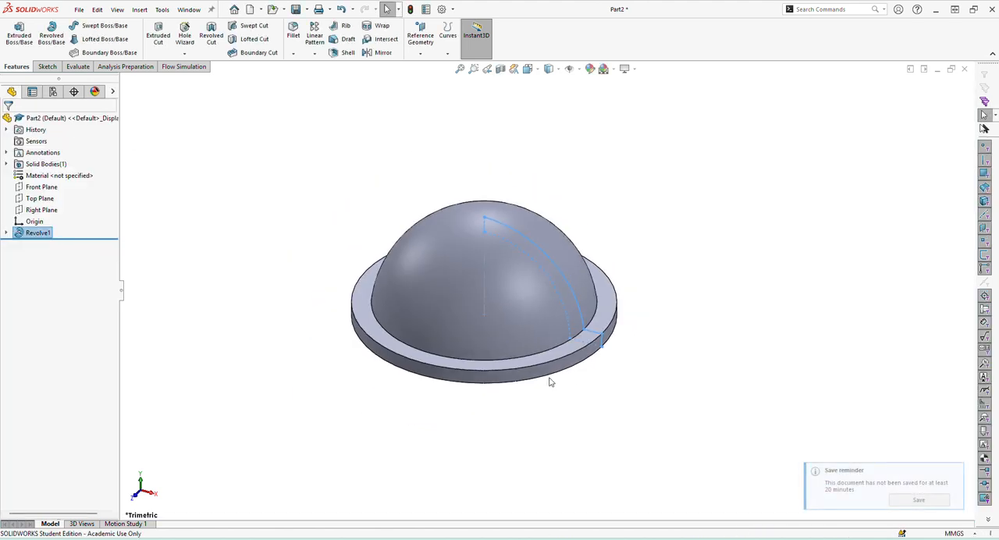
middle_drag(575, 430, 527, 417)
click(320, 538)
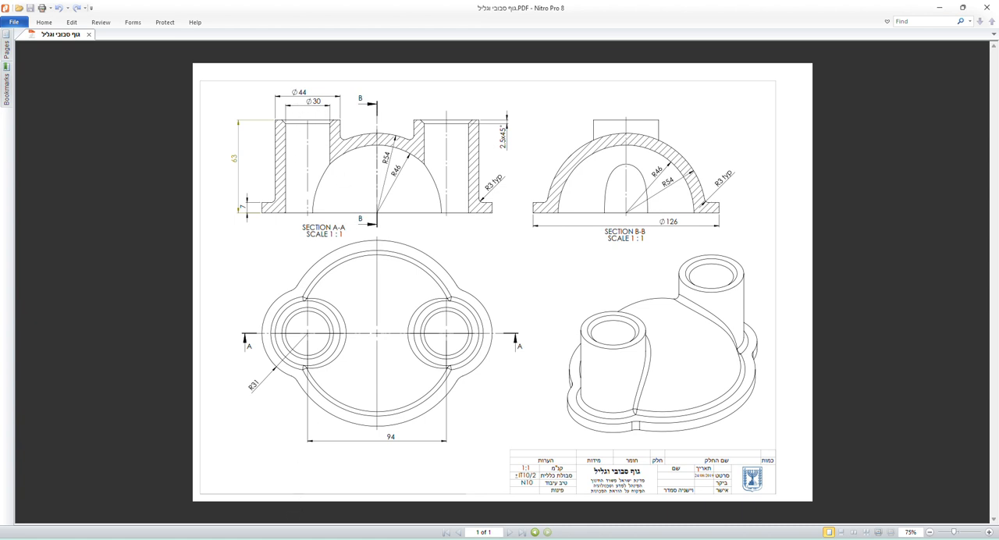
click(301, 529)
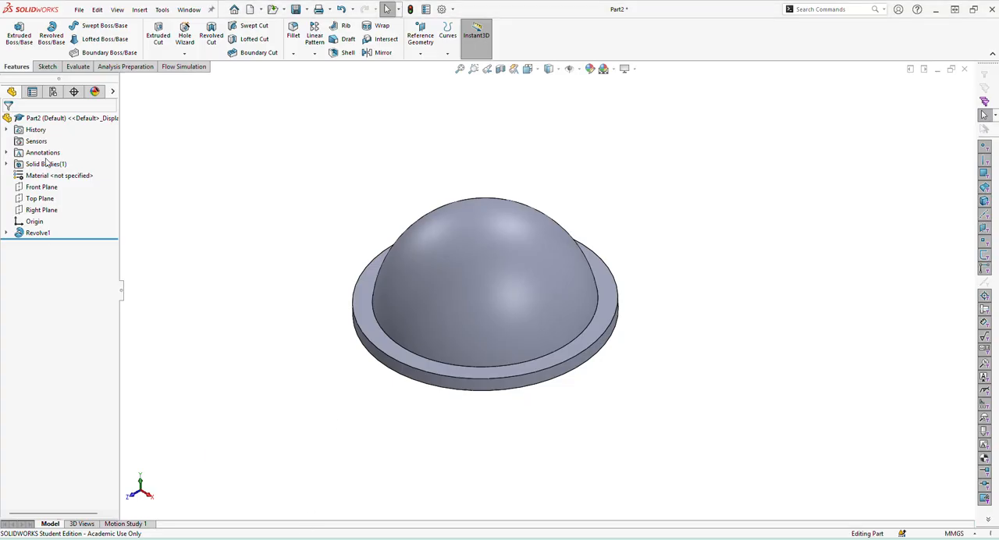
click(25, 200)
click(43, 181)
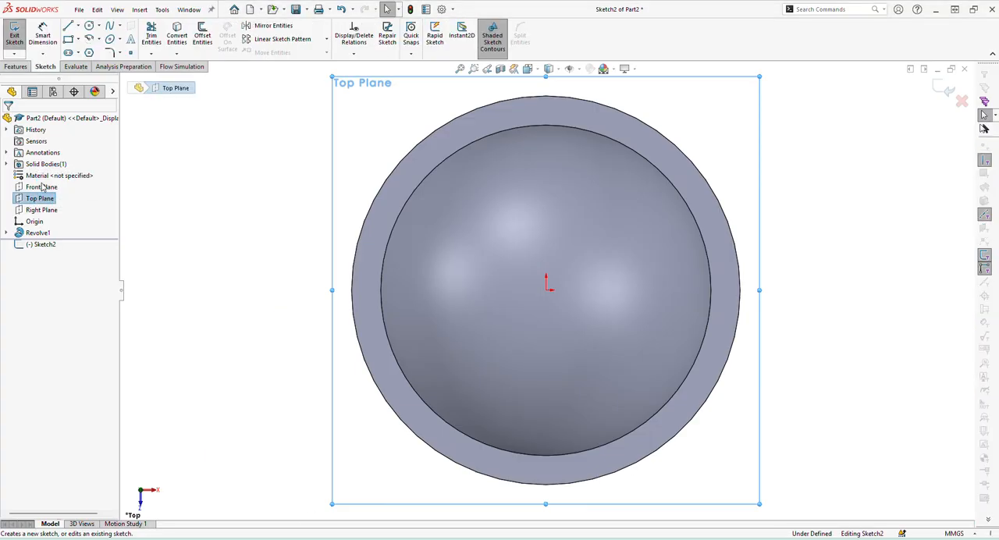
click(89, 26)
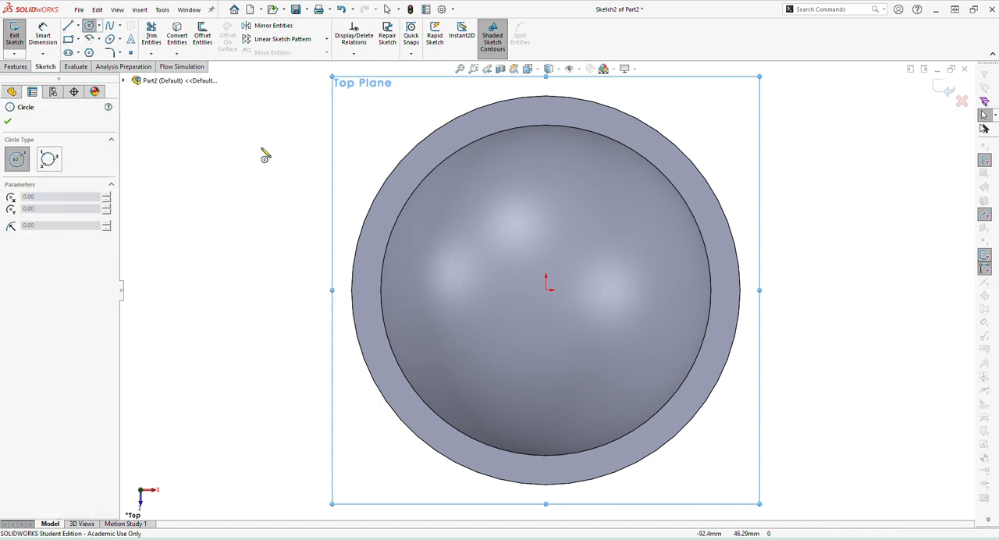
click(425, 290)
click(457, 307)
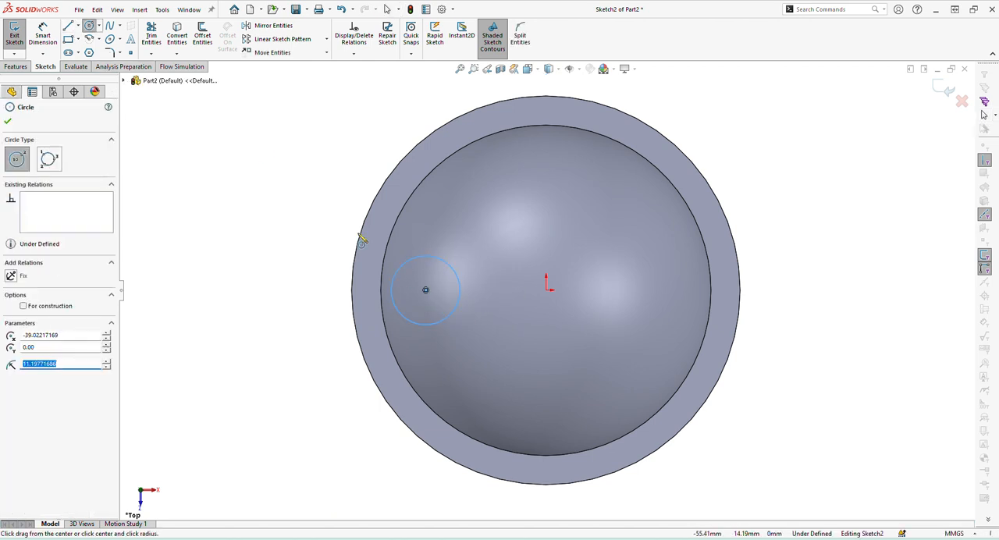
Draw a horizontal centerline about 39 mm long from the origin to the circle's centre.
click(78, 26)
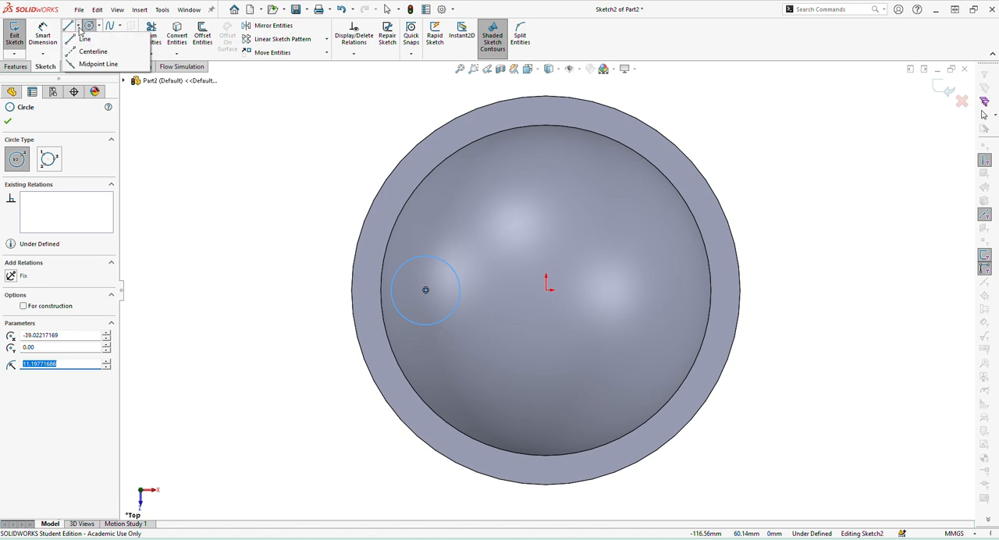
click(72, 52)
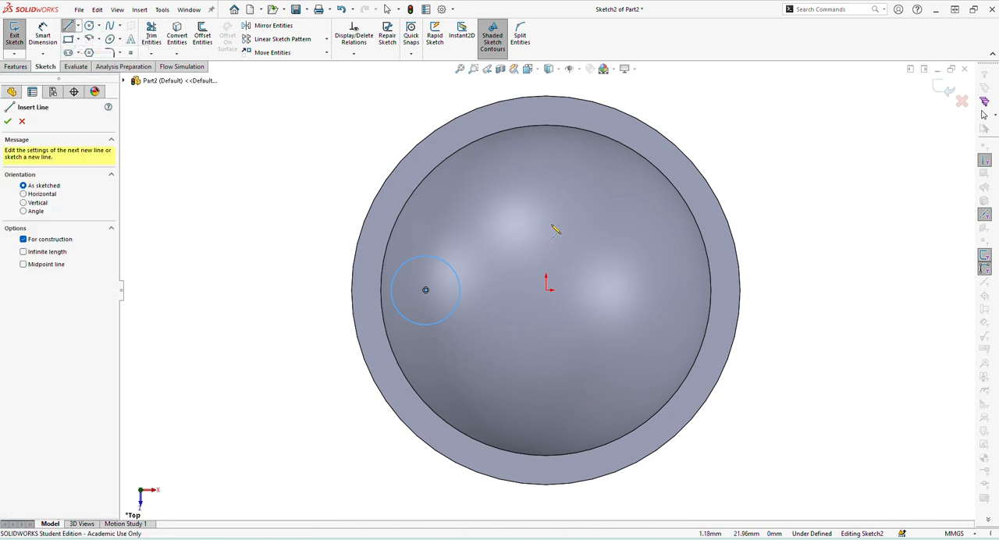
click(546, 290)
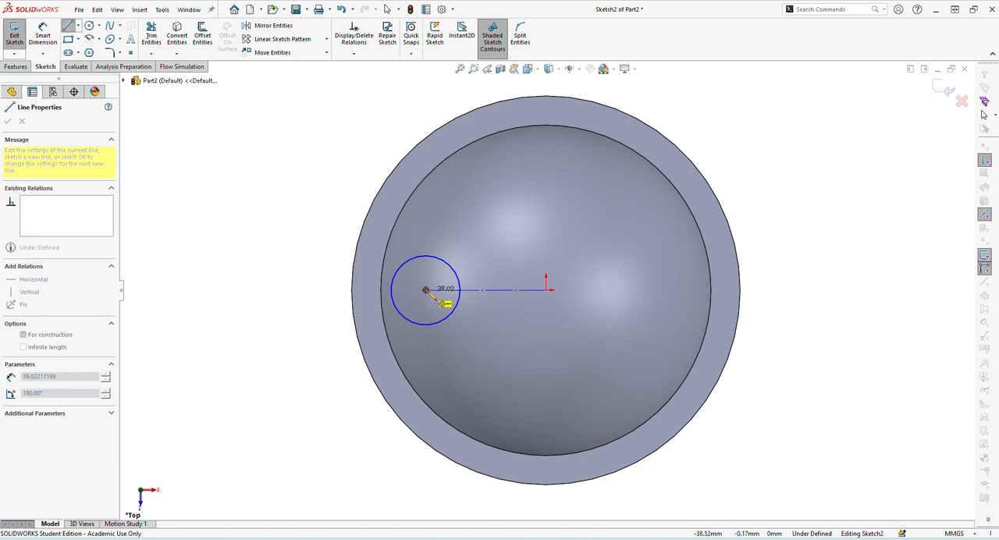
click(425, 290)
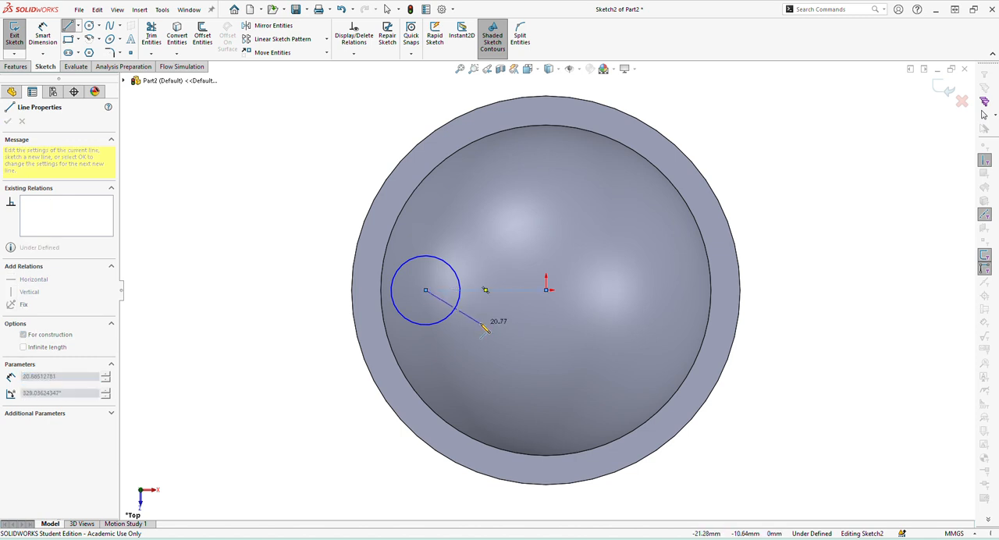
key(Escape)
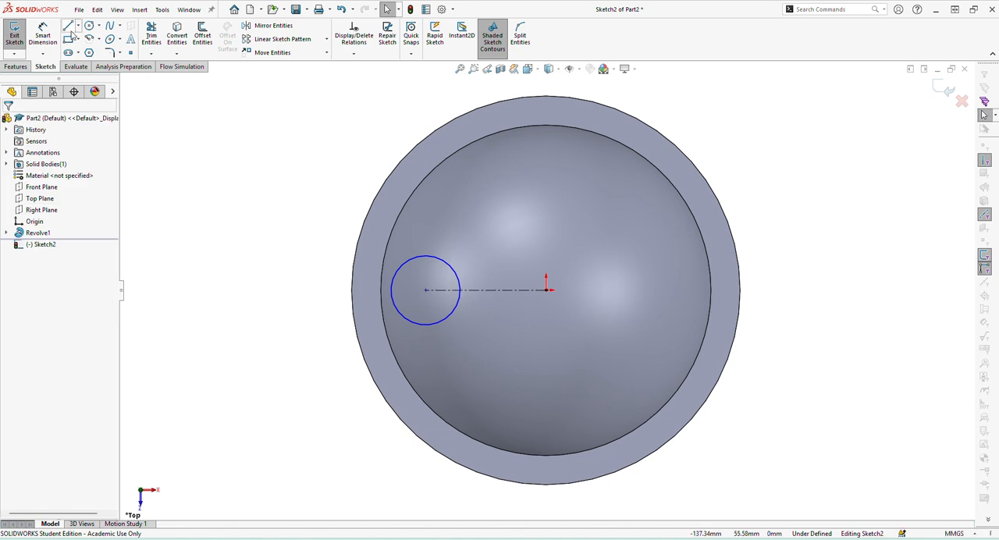
Draw a vertical centerline from the origin up to the flange's outer edge.
click(77, 27)
click(87, 50)
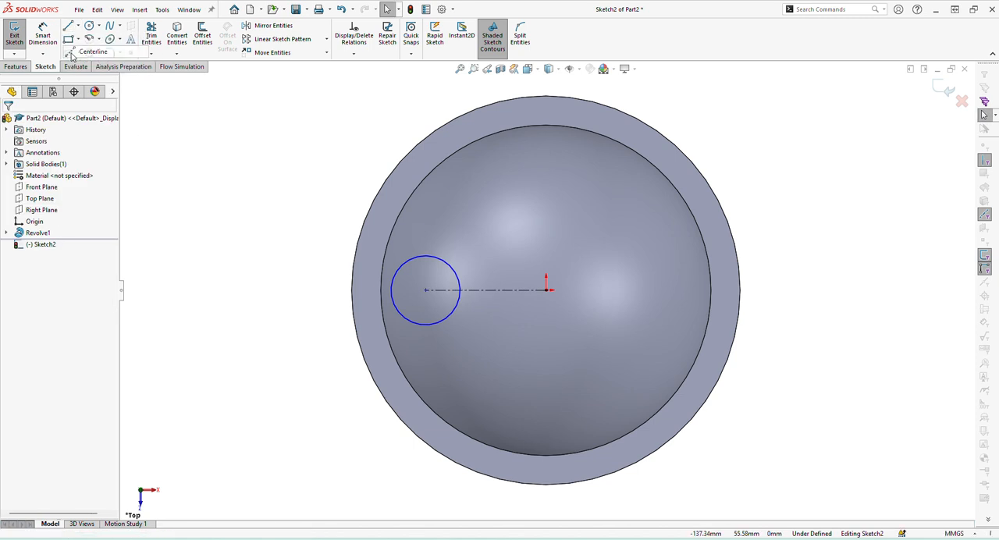
click(547, 290)
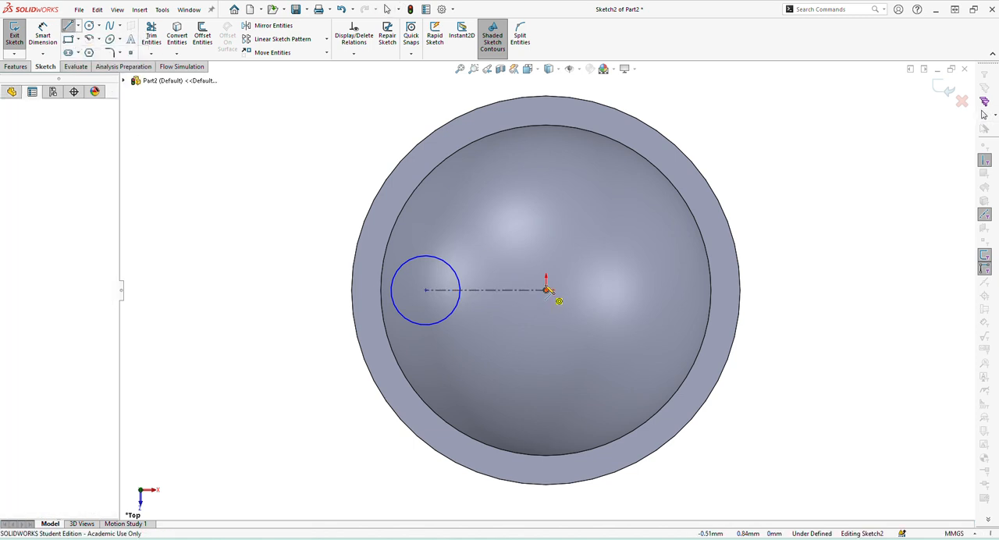
click(546, 97)
key(Escape)
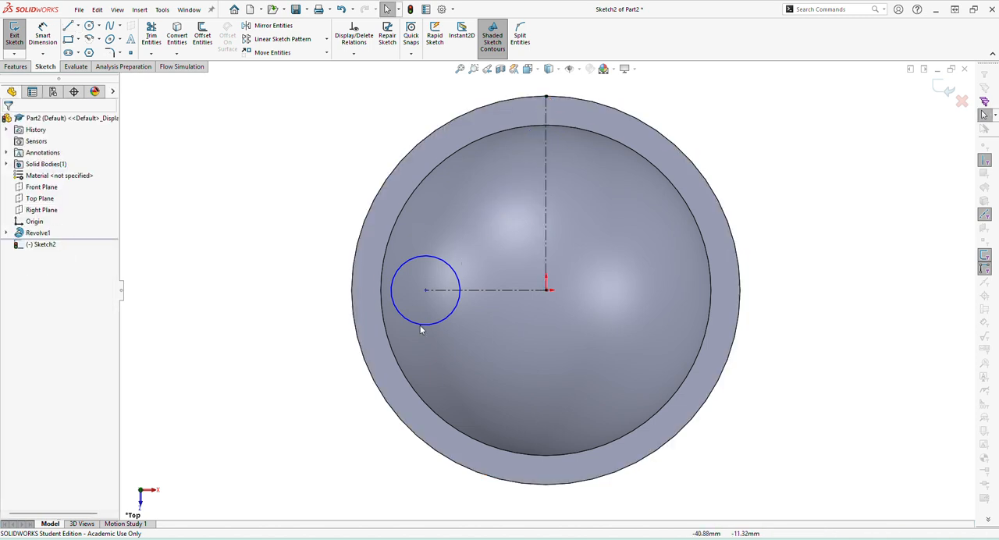
click(484, 290)
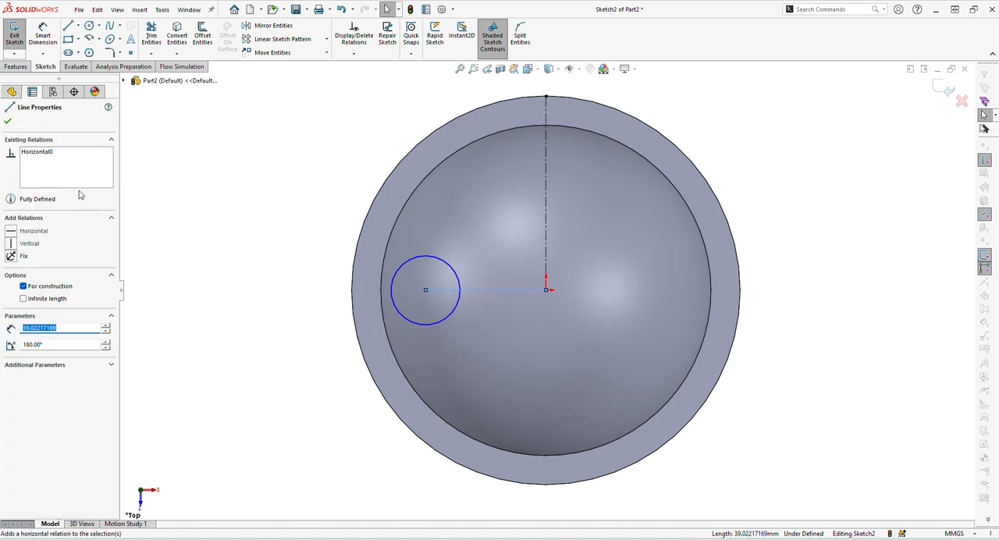
click(7, 121)
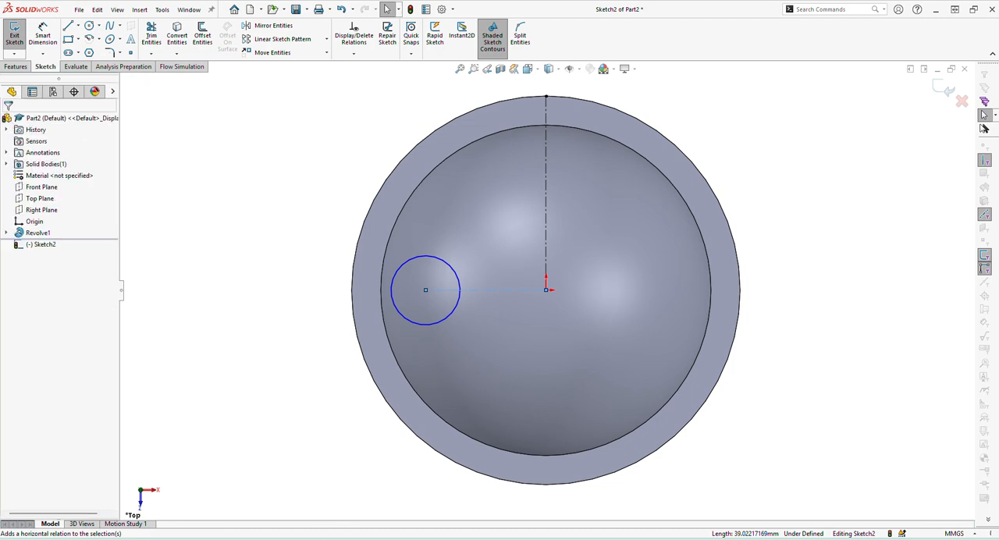
Consult the PDF drawing for the boss dimensions, then return to SOLIDWORKS and dimension the circle's diameter as 44 mm.
key(alt+Tab)
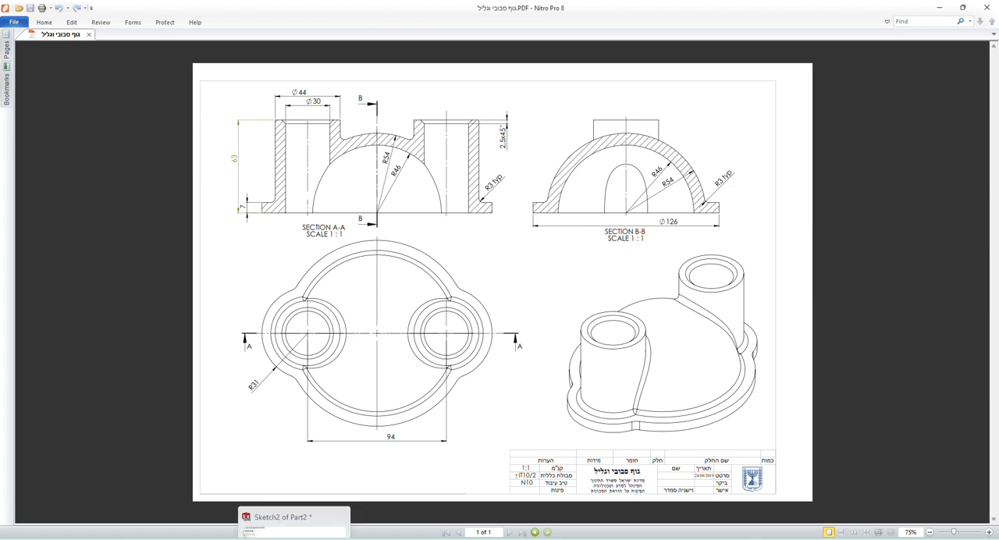
click(295, 539)
click(43, 35)
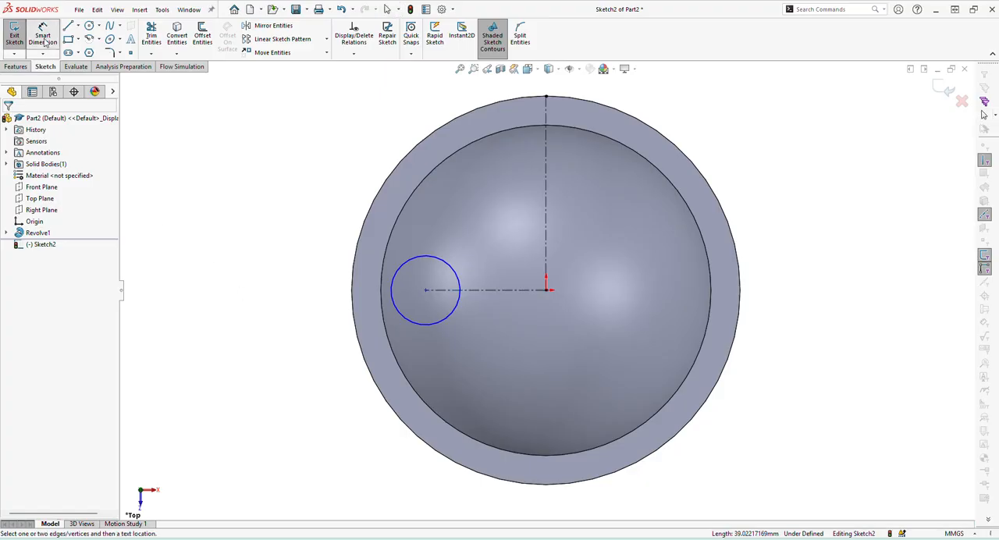
click(410, 326)
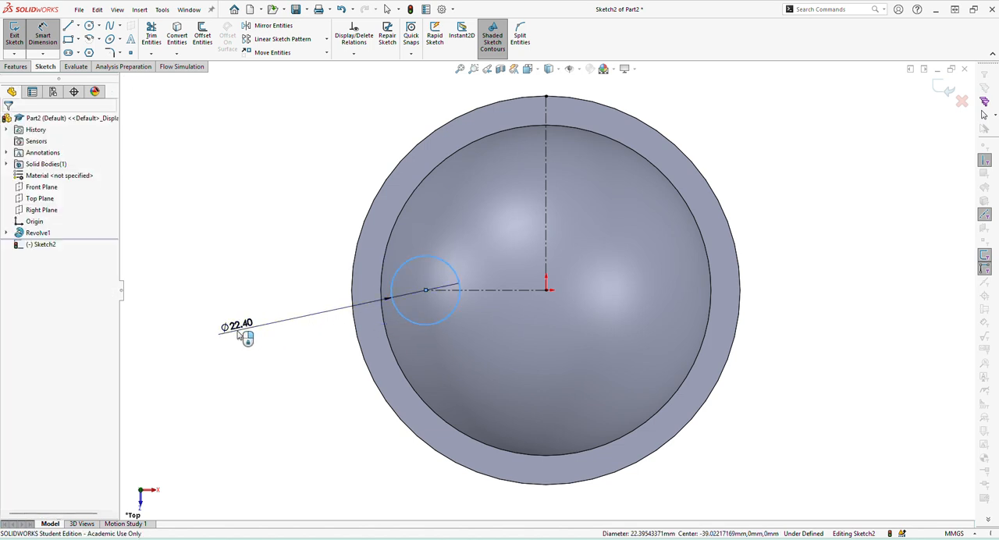
click(242, 334)
text(44)
key(Return)
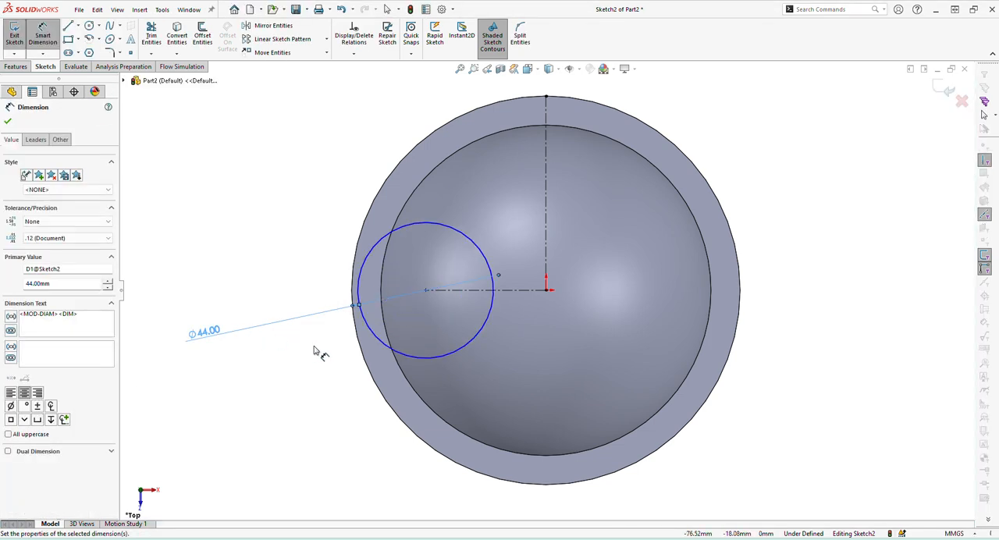
Dimension the circle's centre symmetrically about the vertical centerline with a doubled distance of 94 mm.
key(Escape)
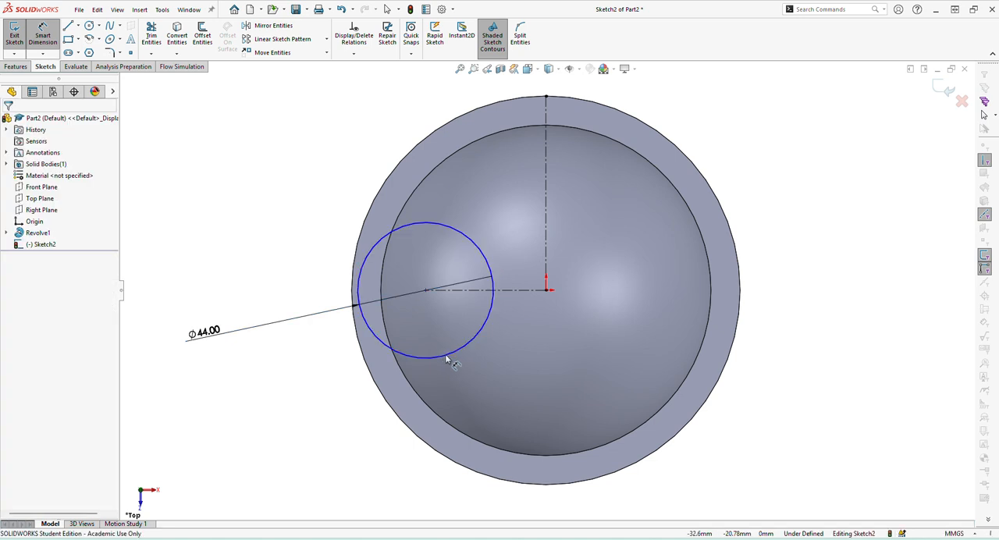
click(443, 357)
click(545, 192)
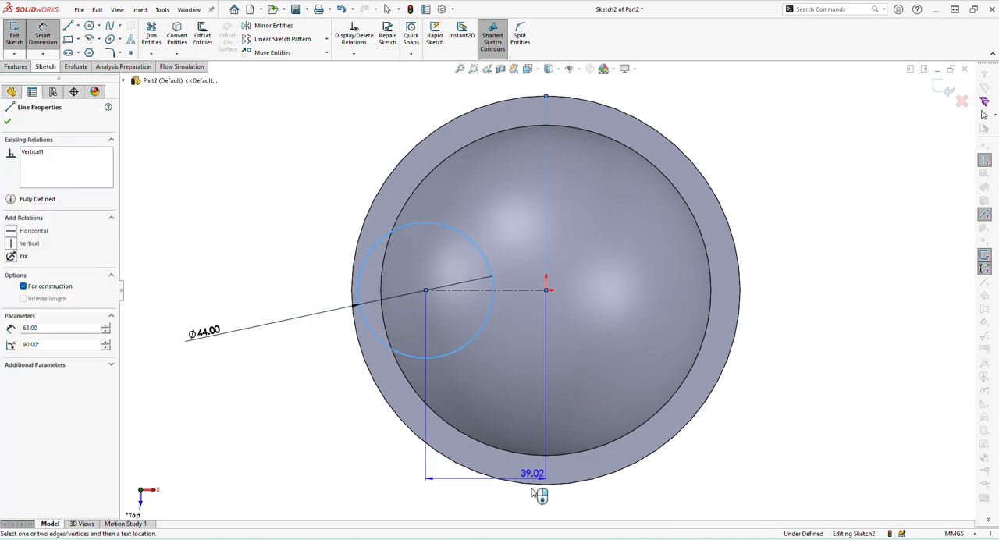
click(621, 508)
text(94)
key(Return)
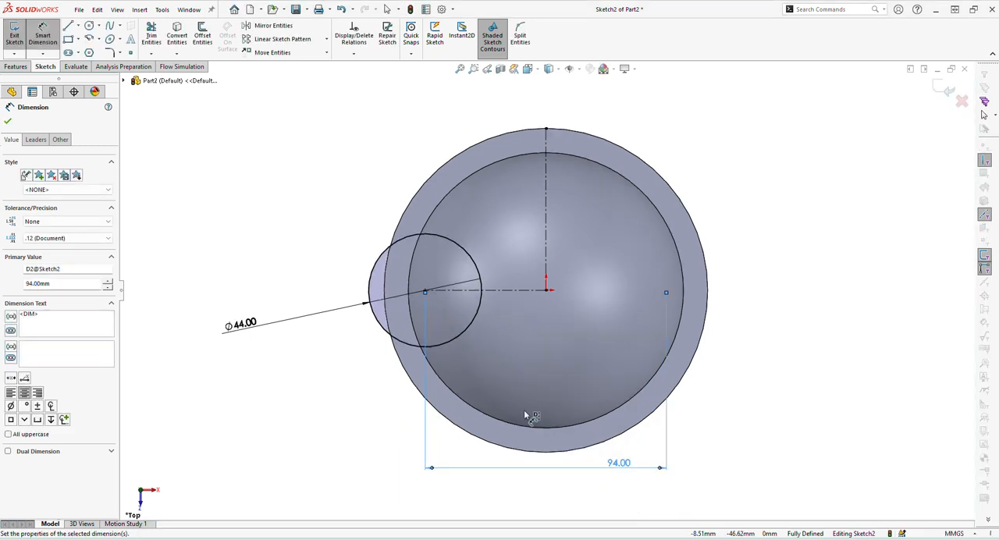
Extrude the 44 mm circle upward 63 mm as a merged boss, consulting the PDF drawing for the height.
click(15, 67)
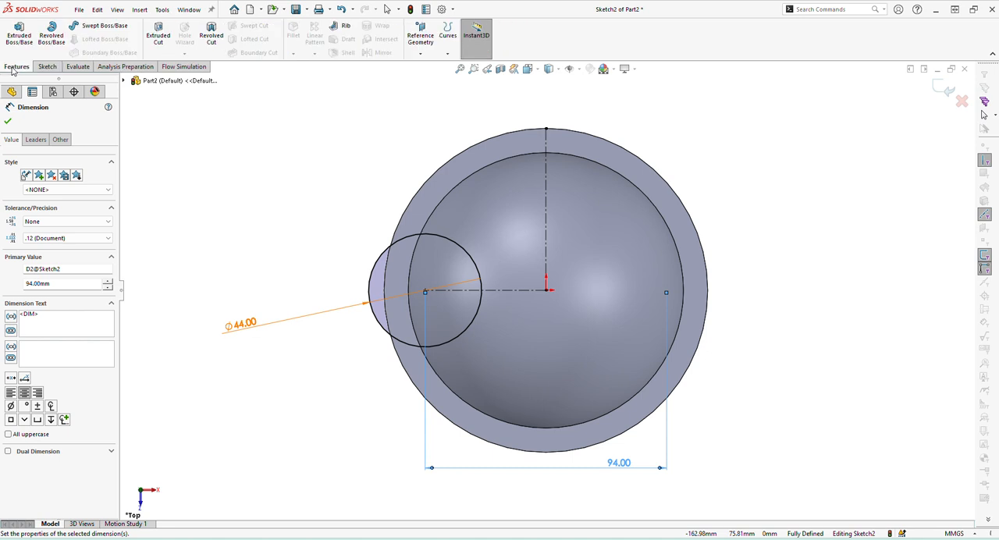
click(19, 35)
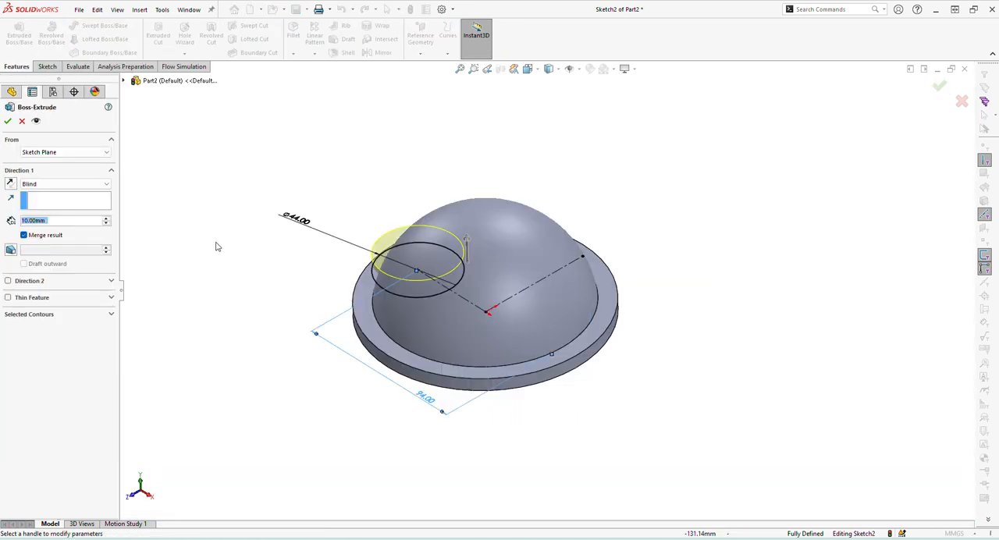
key(alt+Tab)
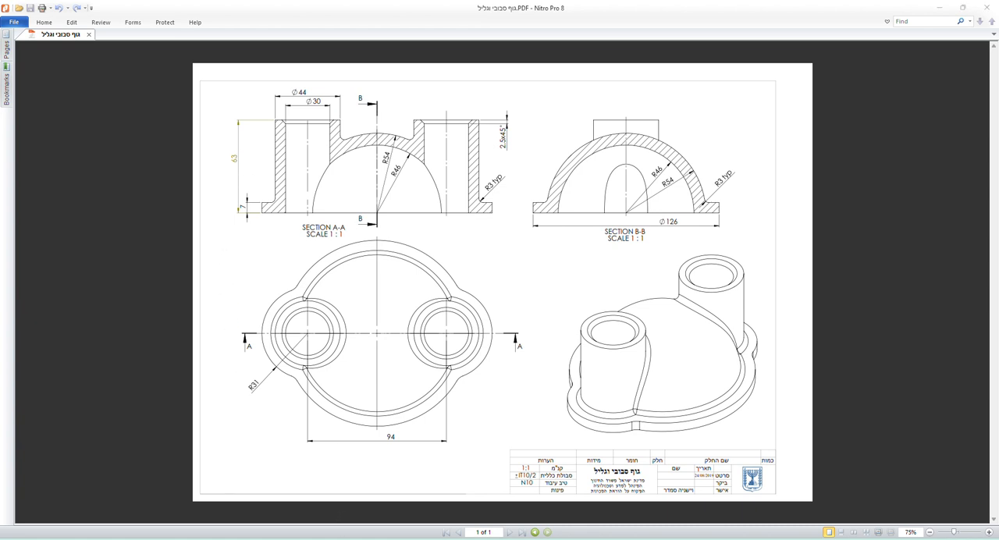
key(alt+Tab)
double_click(53, 222)
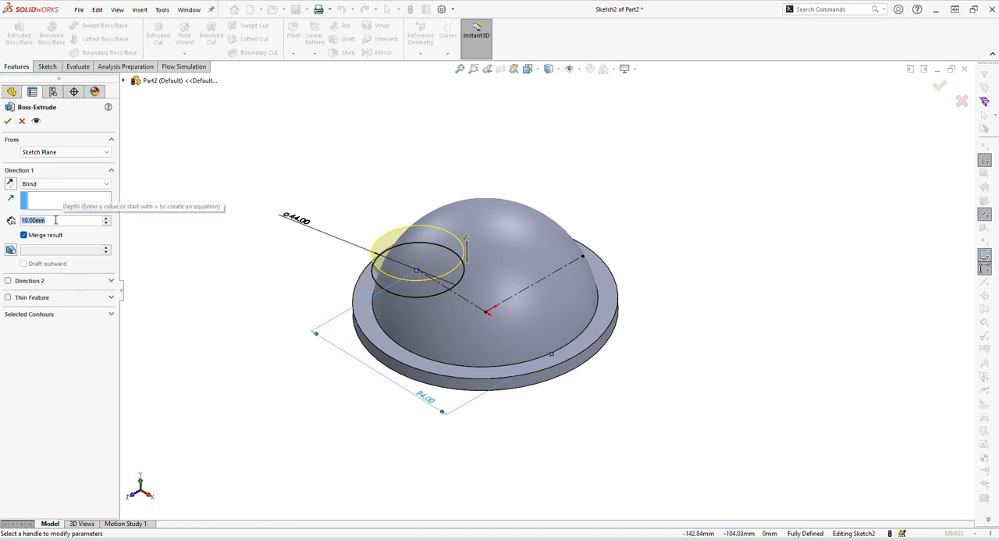
text(63)
key(Return)
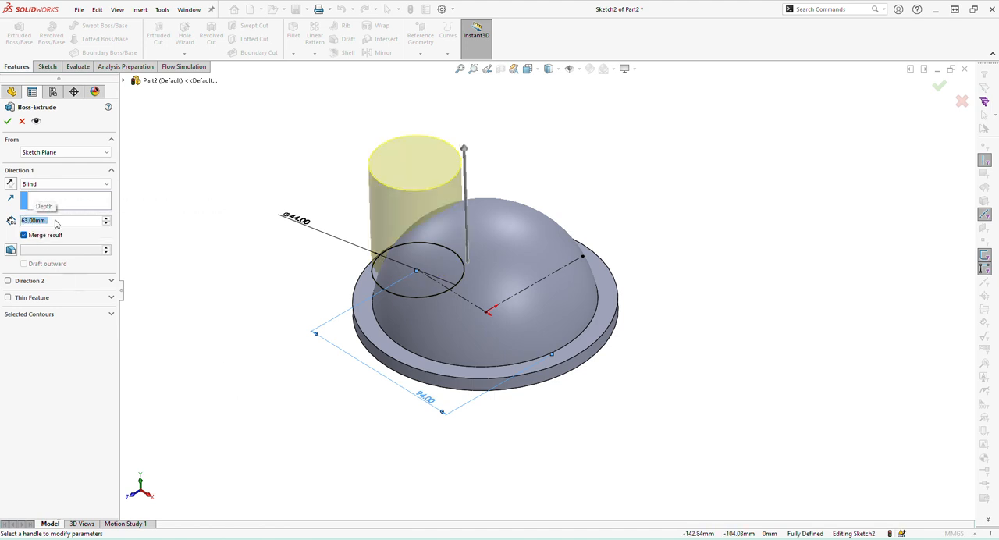
click(7, 122)
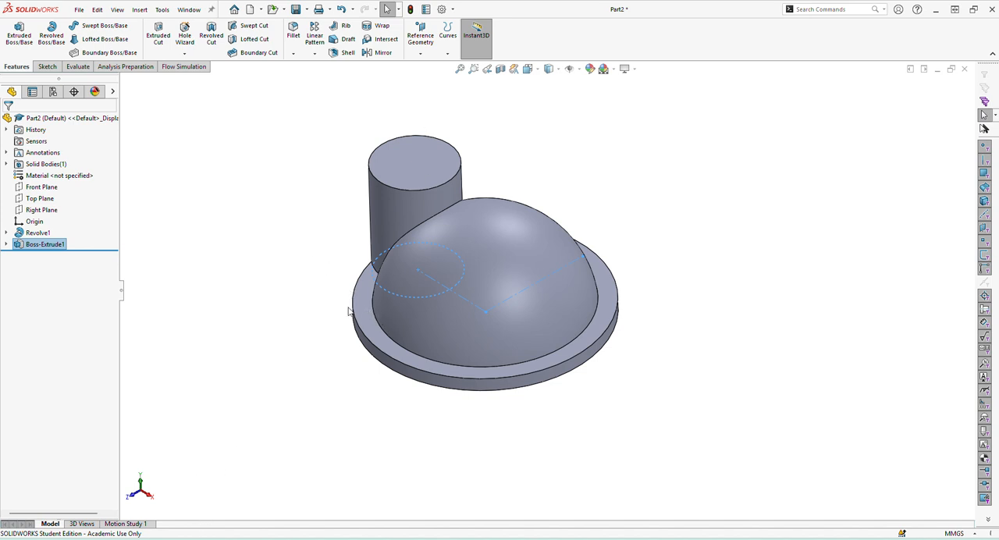
Sketch a circle about 69 mm in diameter on the flange's underside, concentric with the cylindrical boss.
middle_drag(349, 312, 402, 248)
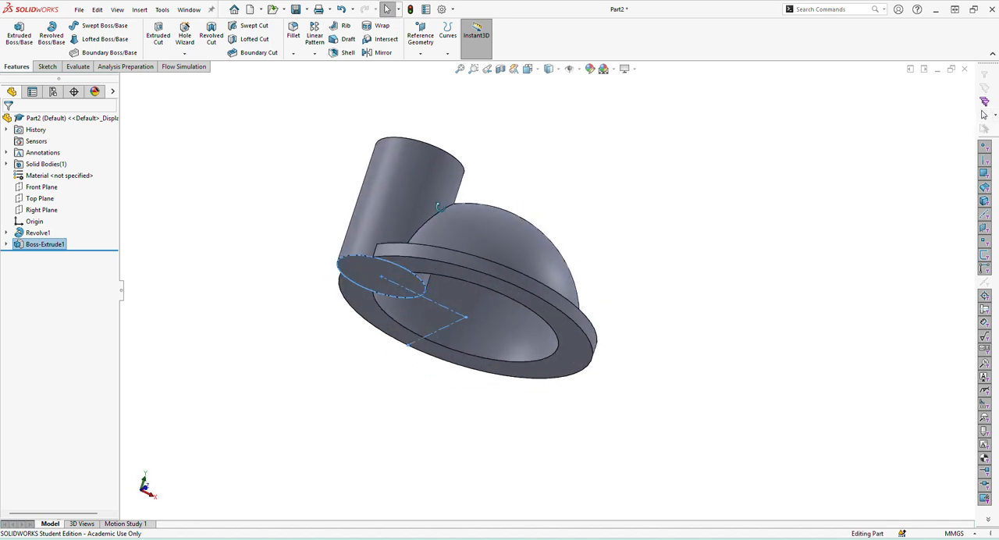
click(371, 268)
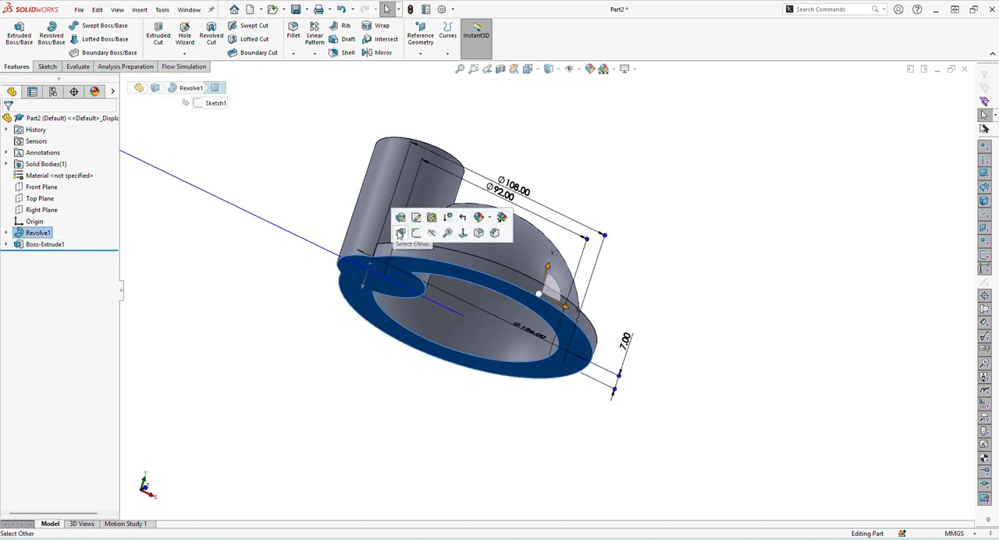
click(416, 234)
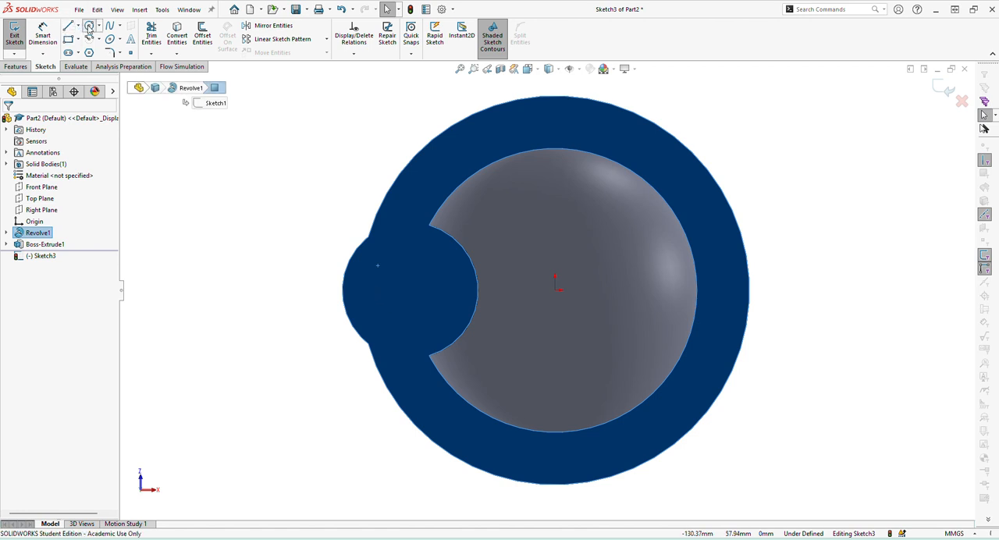
click(89, 25)
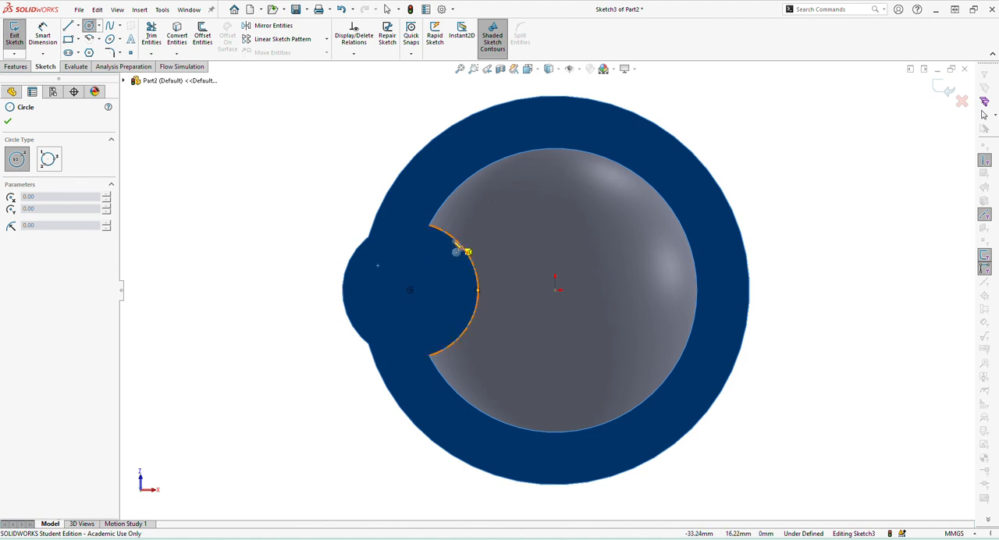
click(410, 289)
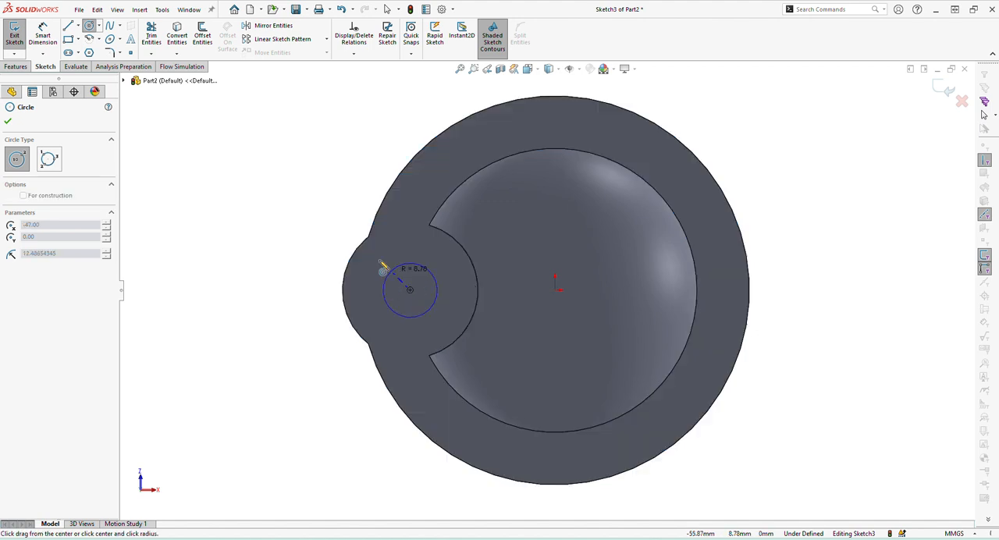
click(328, 228)
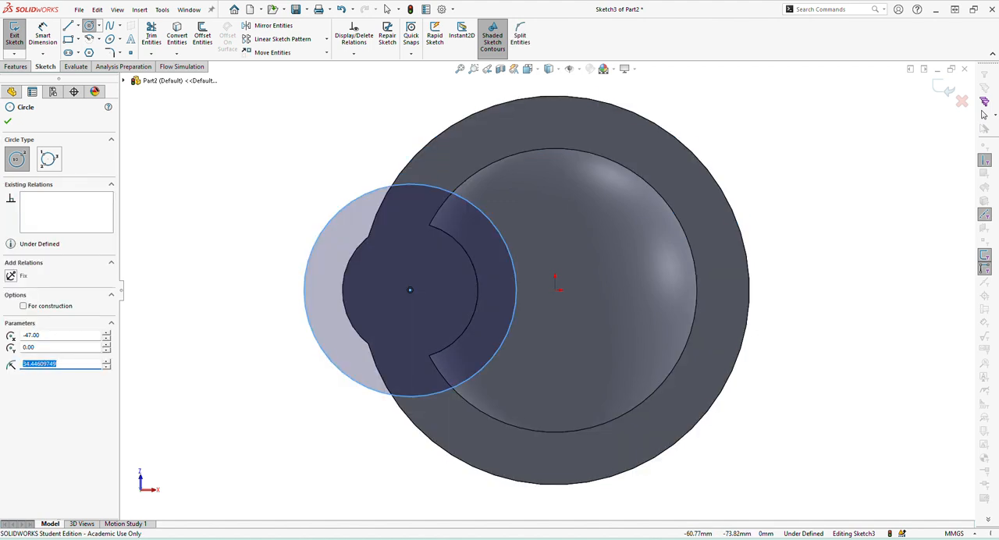
Consult the PDF drawing for the flange lobe radius, then return to SOLIDWORKS and dimension the circle's diameter as 62 mm.
key(alt+Tab)
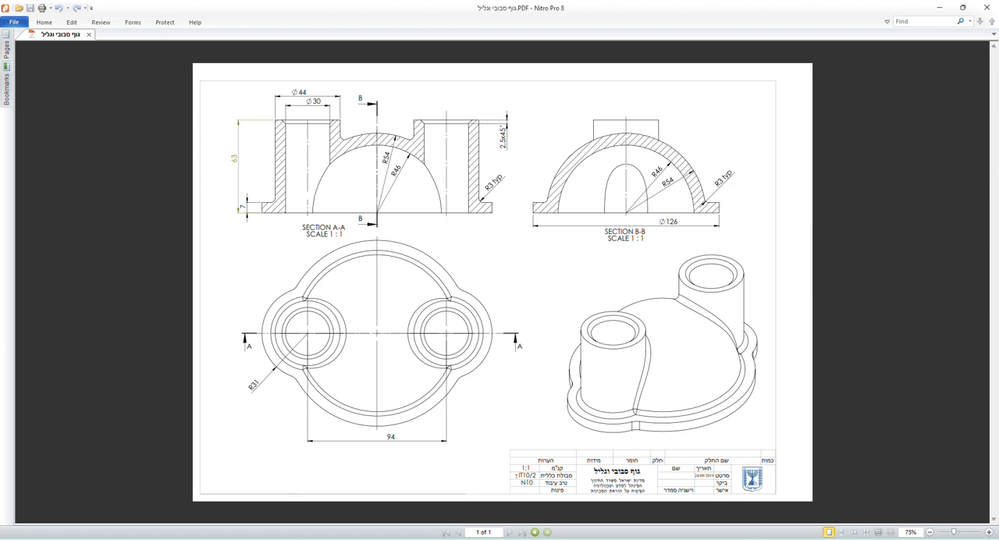
mouse_move(294, 539)
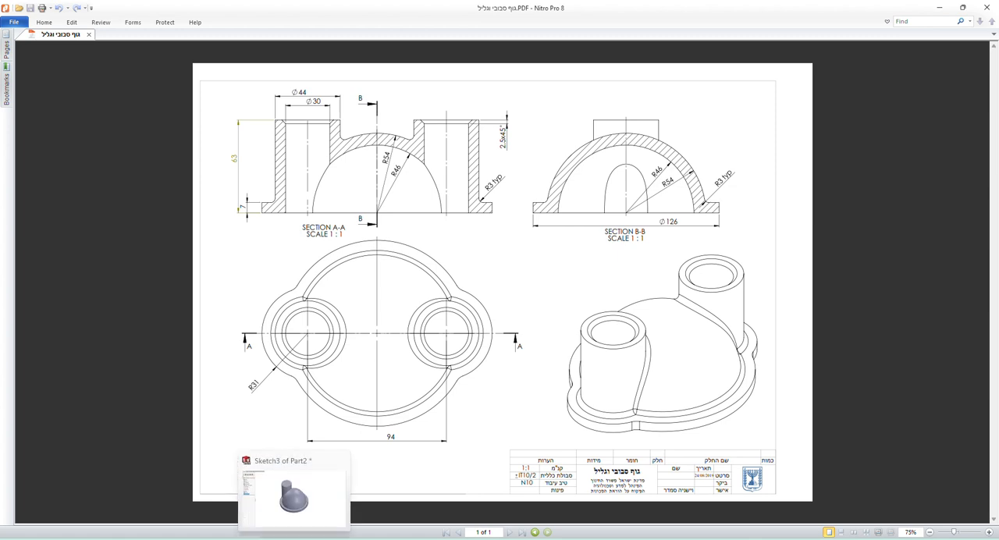
click(294, 491)
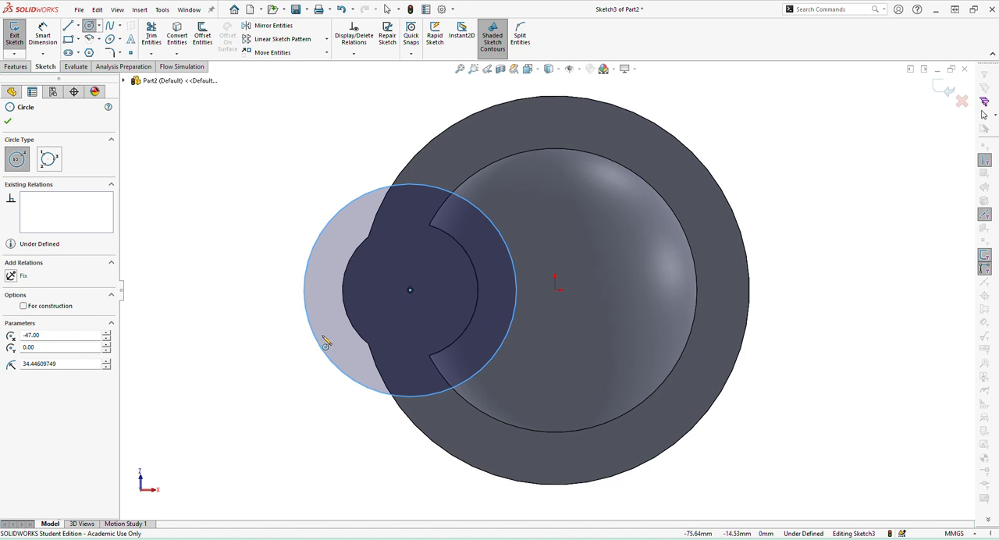
click(44, 34)
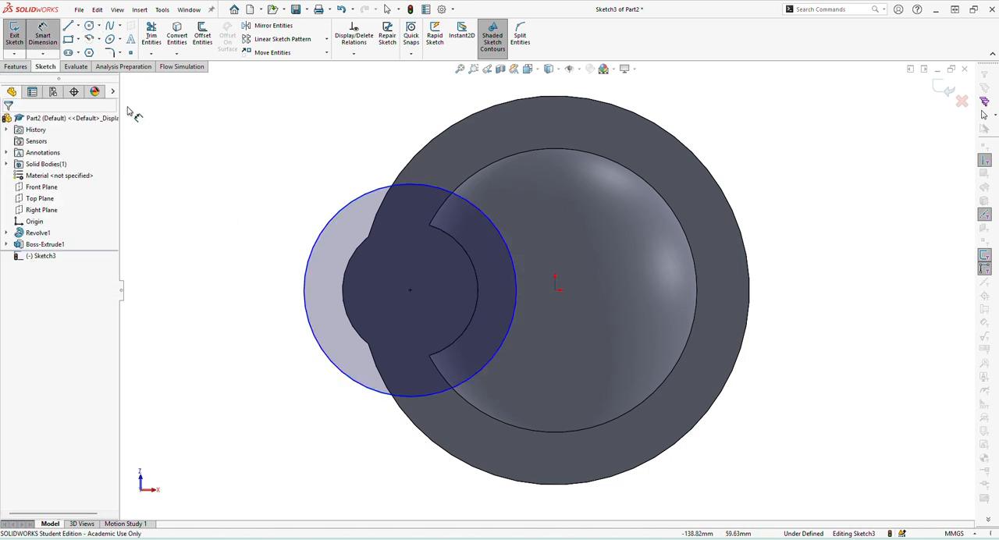
click(317, 339)
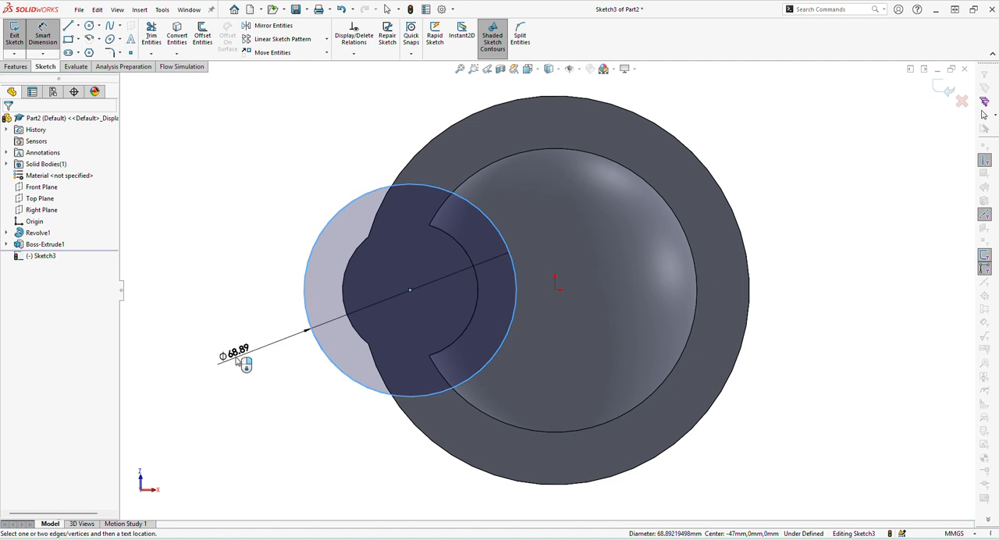
click(237, 359)
text(62)
key(Return)
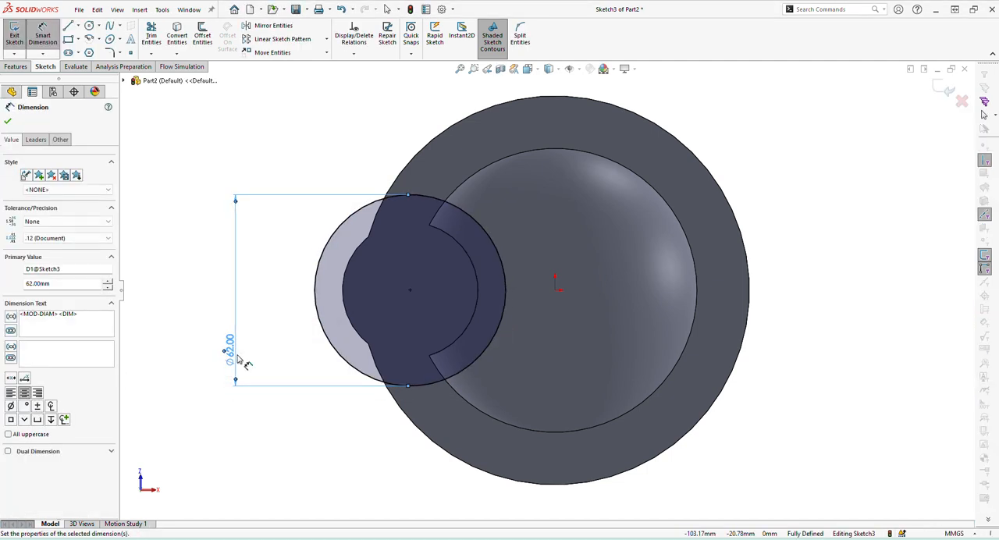
Extrude the 62 mm circle with the Up To Surface end condition, ending at the flange's upper face.
click(17, 67)
click(18, 35)
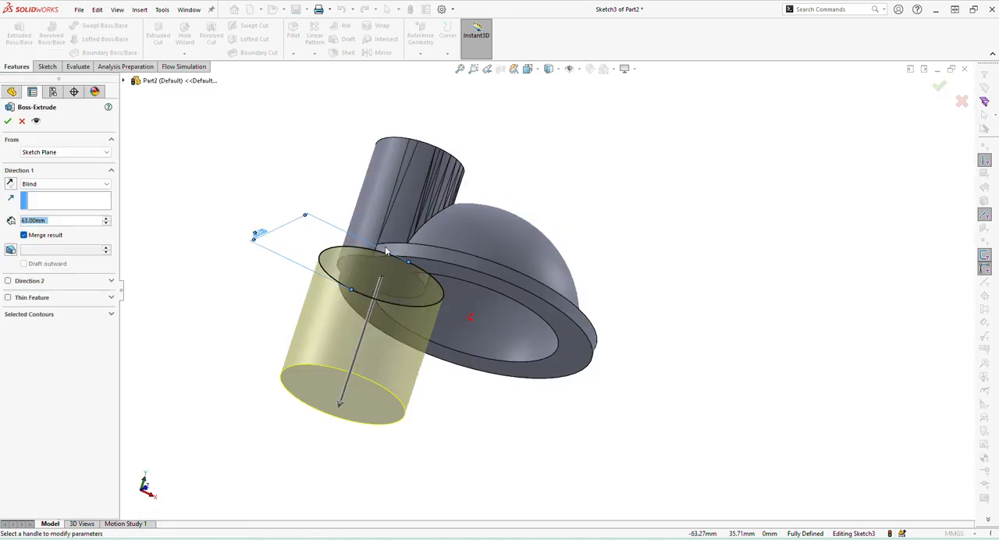
middle_drag(470, 275, 413, 373)
scroll(382, 343, down, 3)
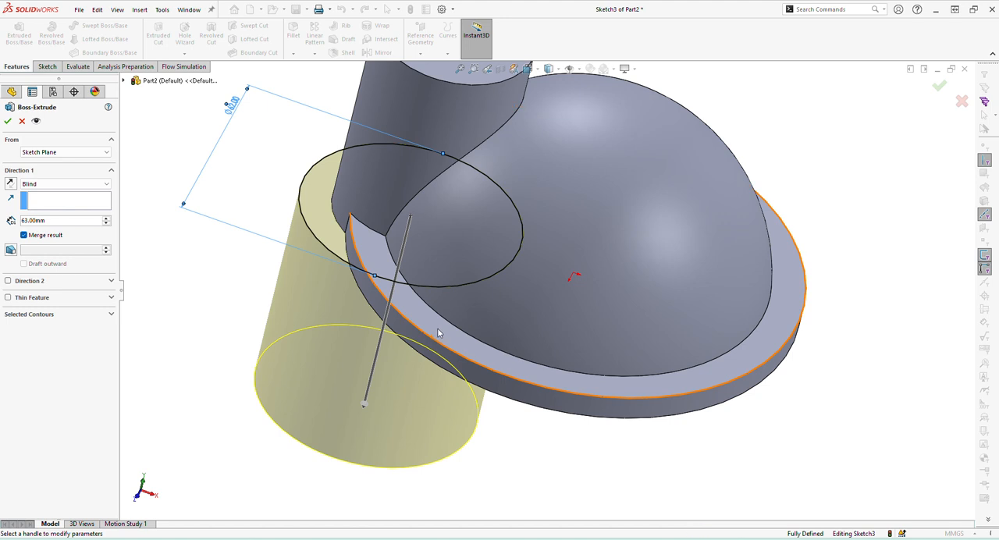
click(438, 333)
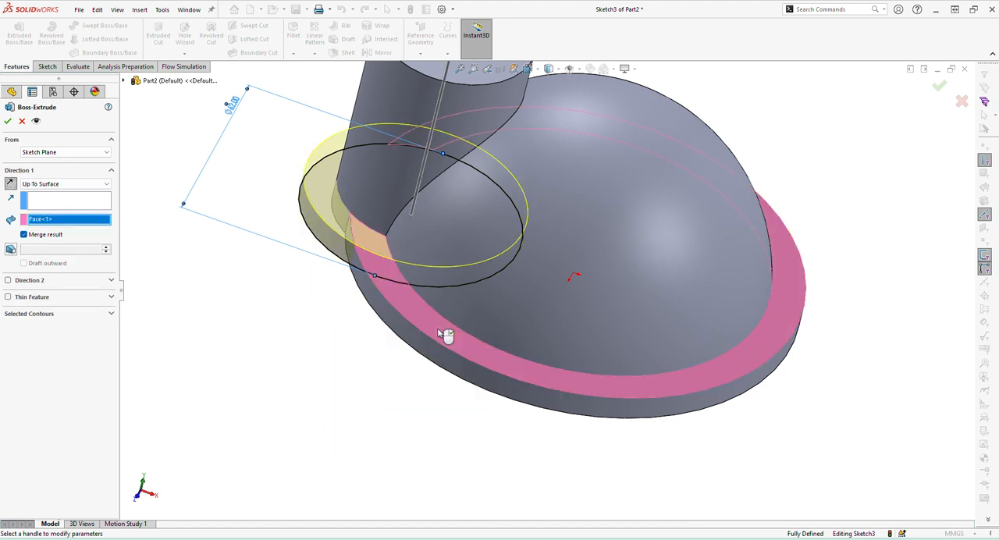
key(Return)
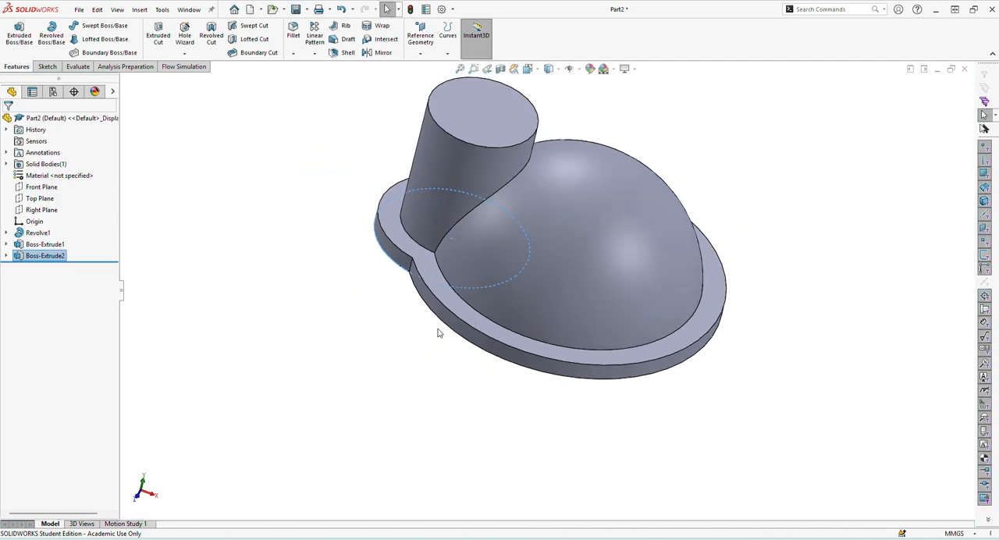
Sketch a circle about 33 mm in diameter on the boss's top face, concentric with the boss.
middle_drag(463, 333, 468, 300)
click(438, 113)
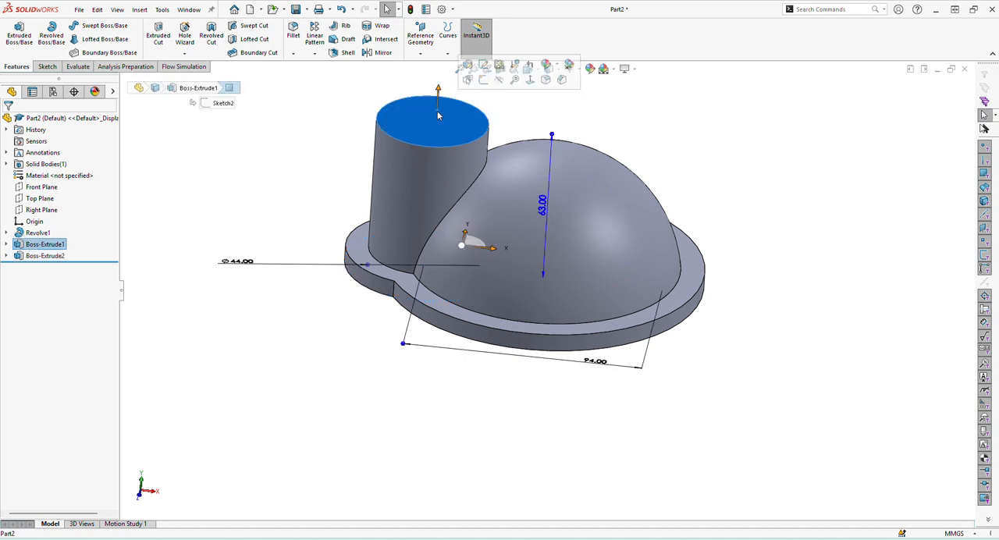
click(491, 92)
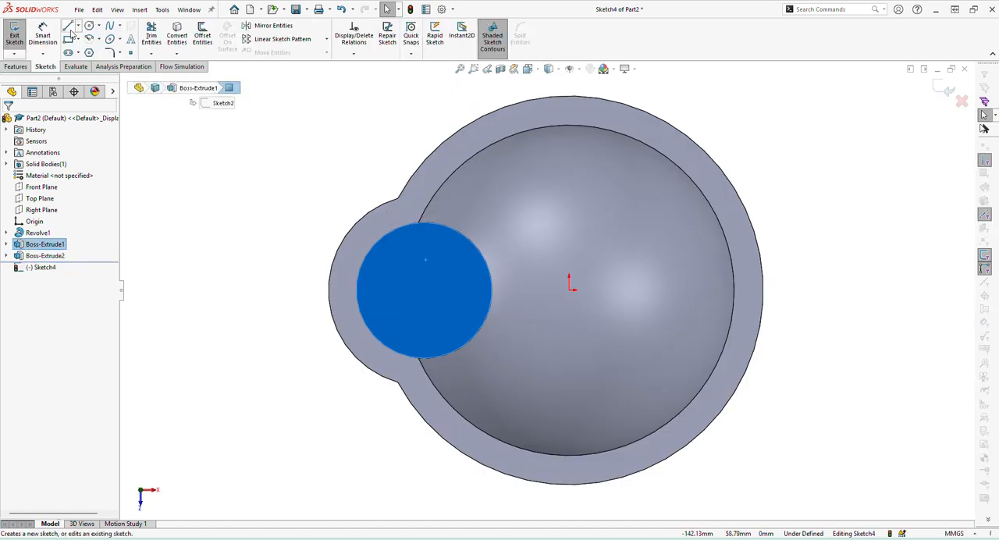
click(89, 26)
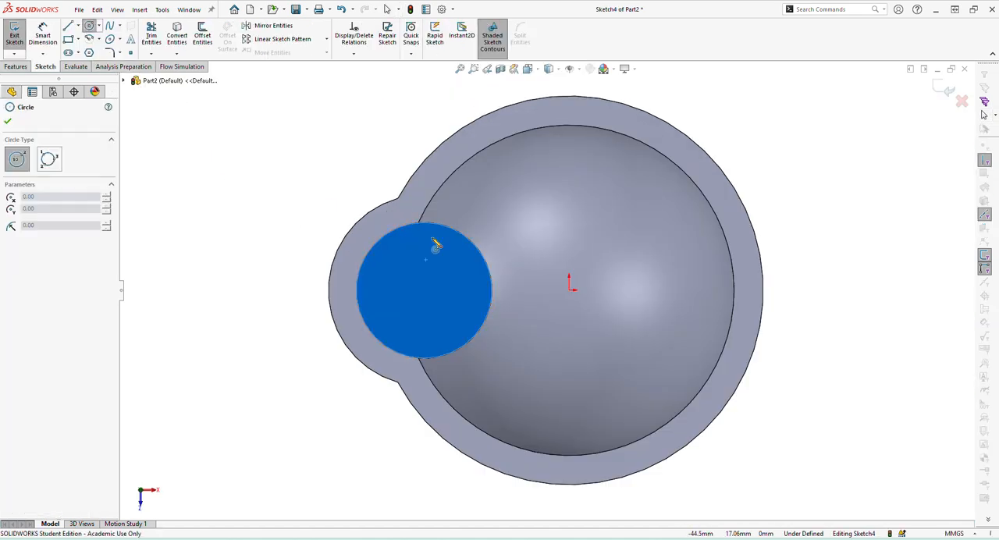
click(423, 289)
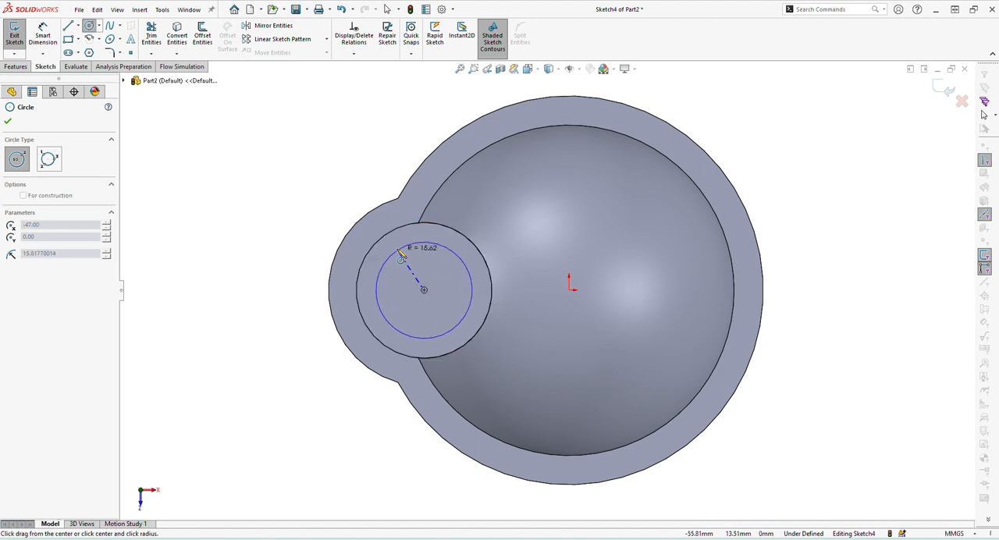
click(374, 302)
Consult the PDF drawing for the bore size, then return to SOLIDWORKS and dimension the circle's diameter as 30 mm.
key(alt+Tab)
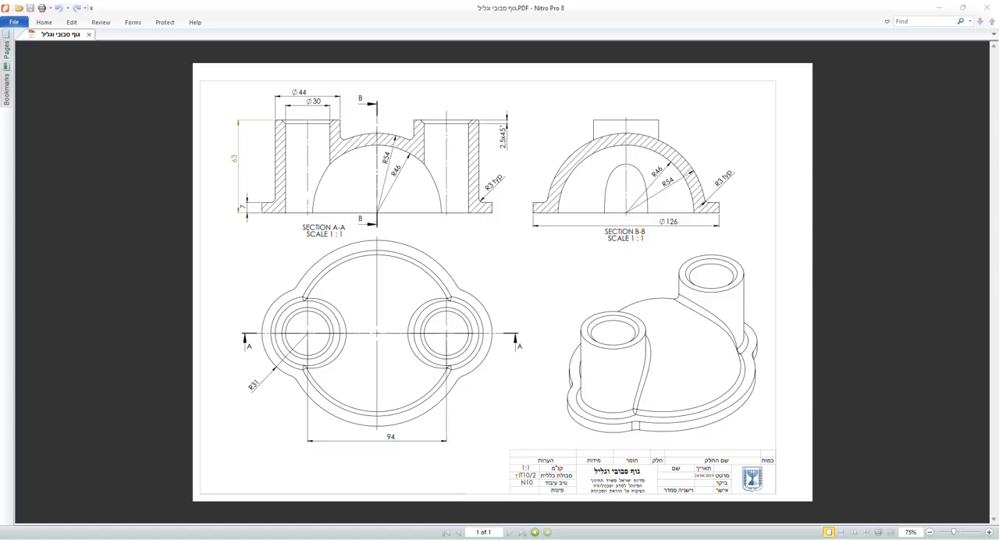
key(alt+Tab)
key(Escape)
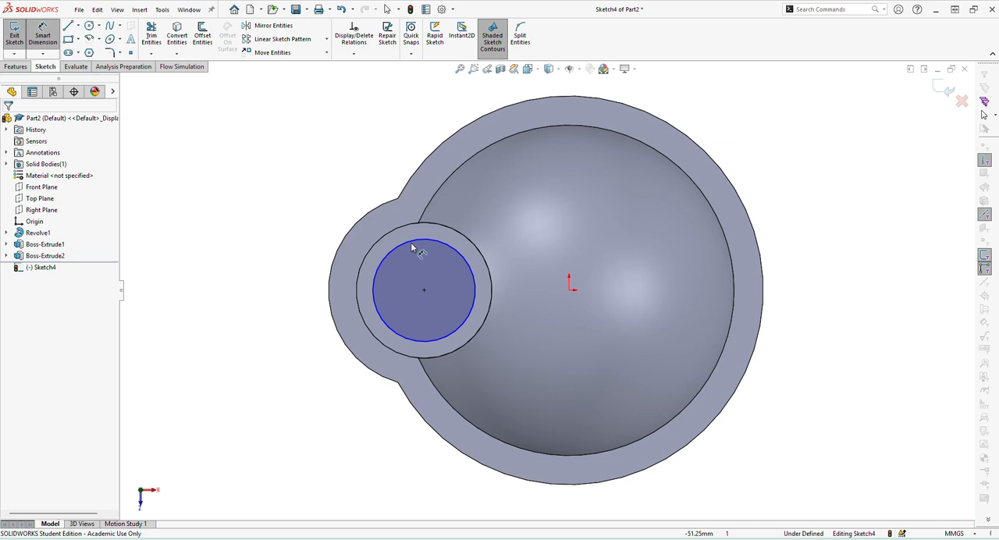
click(412, 248)
click(311, 137)
key(Return)
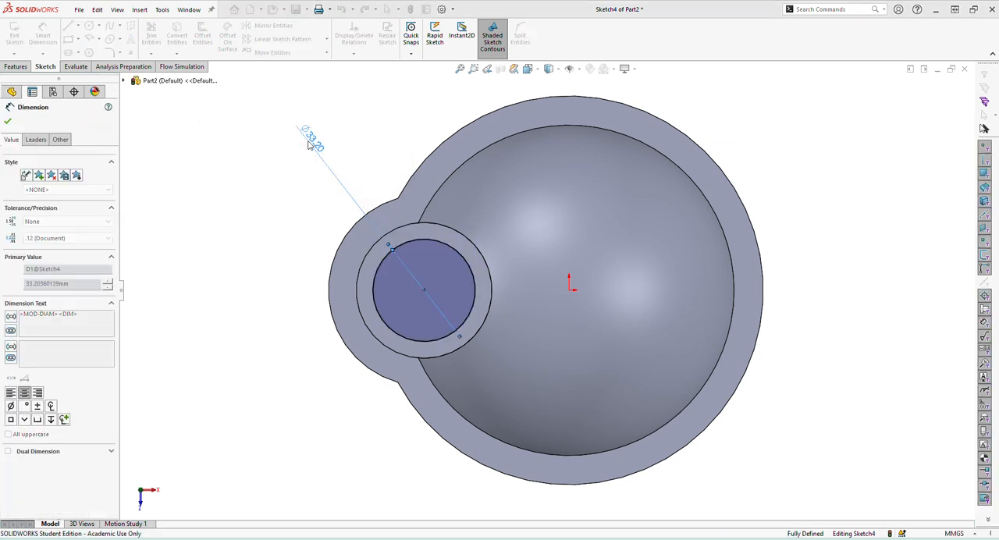
Cut the 30 mm circle down through the boss and flange with the Through All end condition.
click(16, 66)
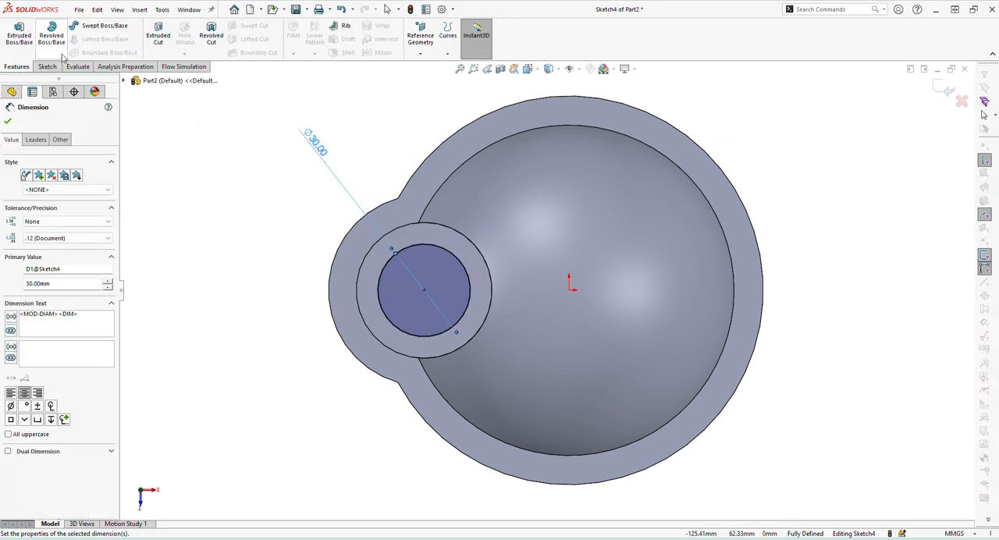
click(157, 35)
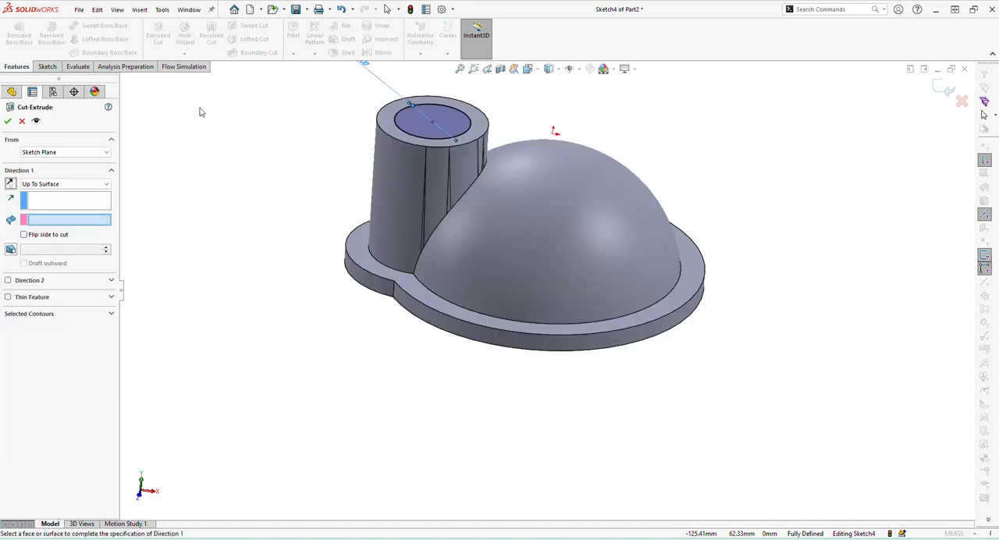
click(37, 183)
click(47, 204)
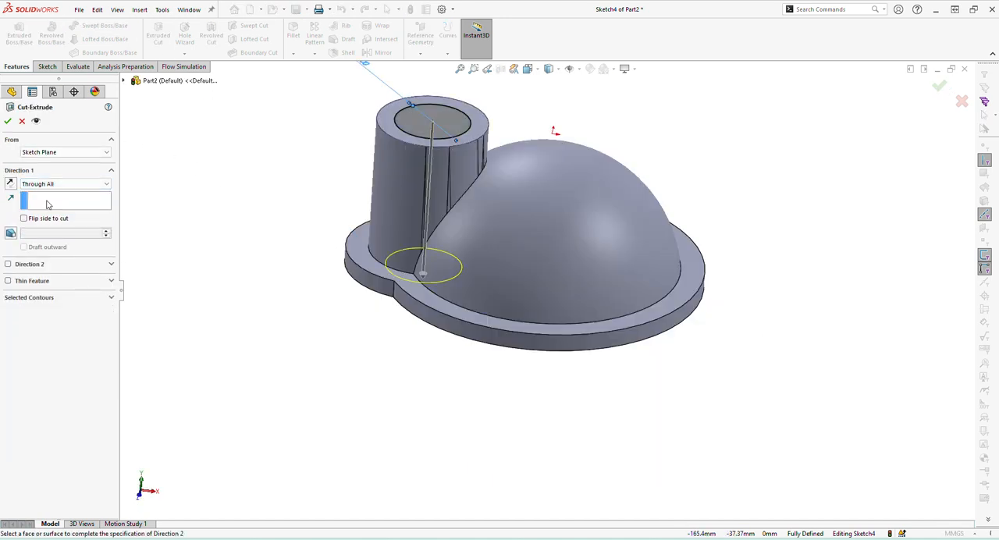
click(8, 121)
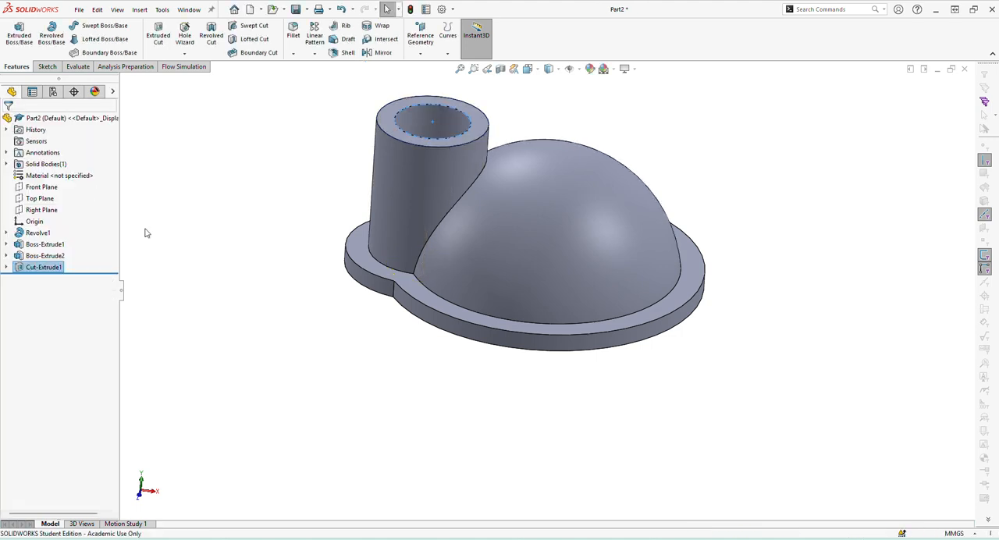
click(454, 381)
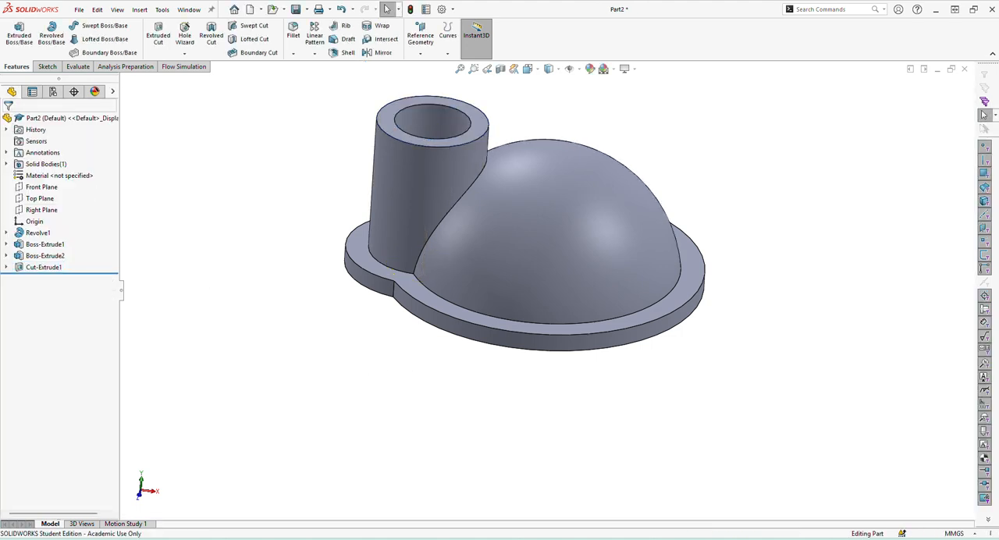
key(alt+Tab)
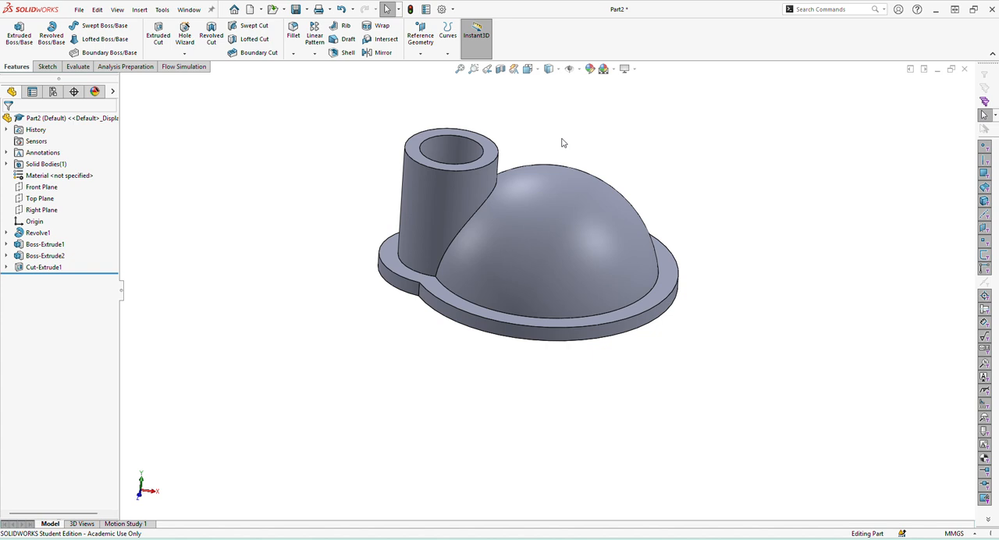
Chamfer the upper inner edge of the boss's bore at 2.5 mm and 45 degrees.
click(293, 53)
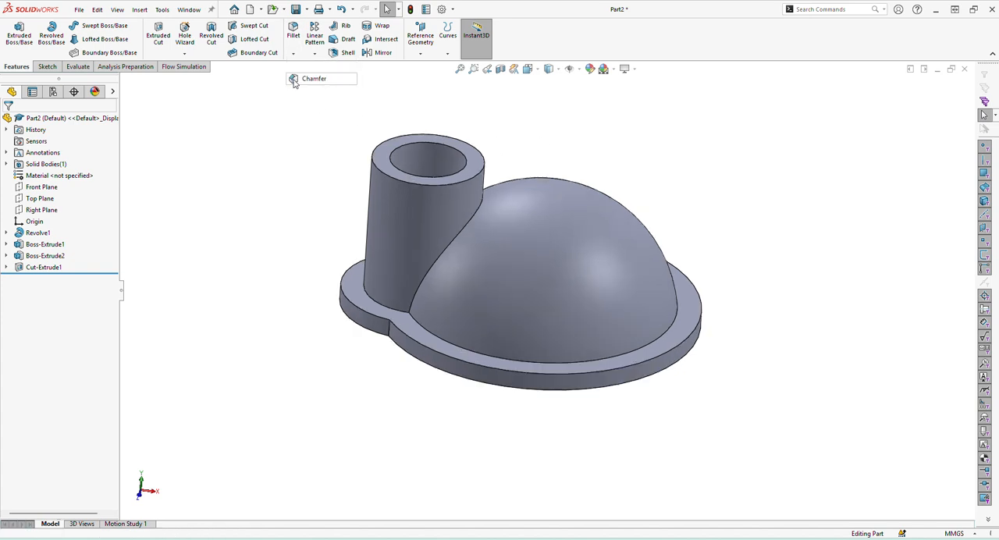
click(314, 78)
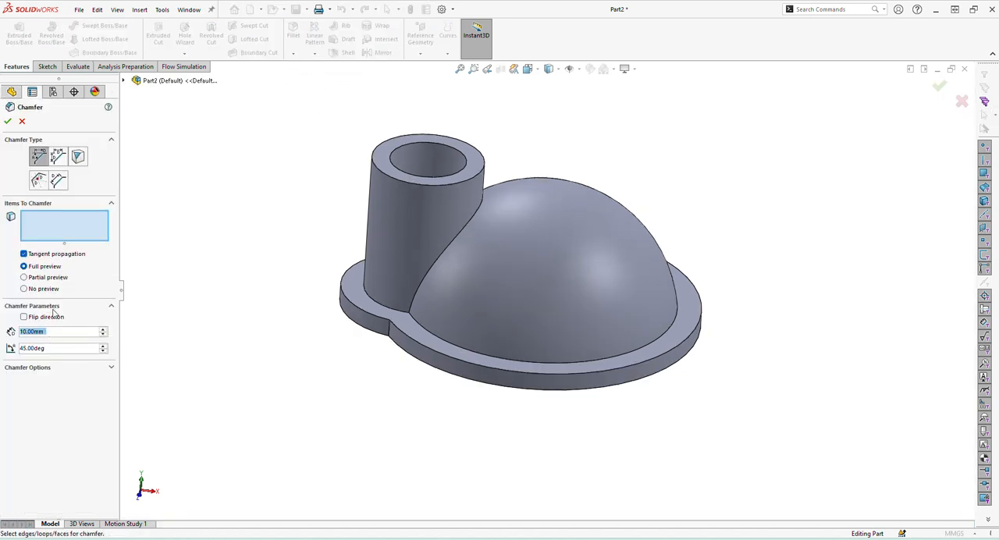
text(2.5)
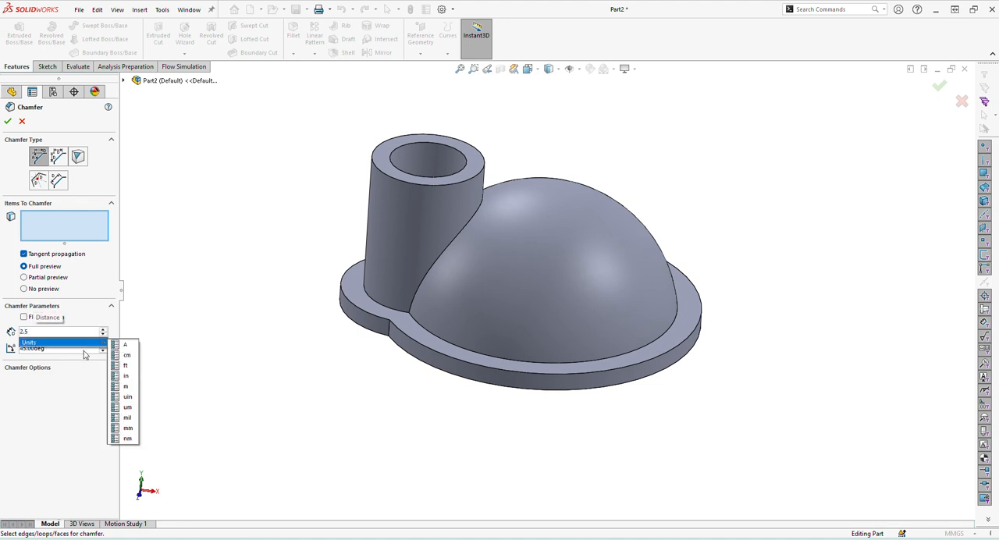
key(Return)
scroll(525, 125, down, 3)
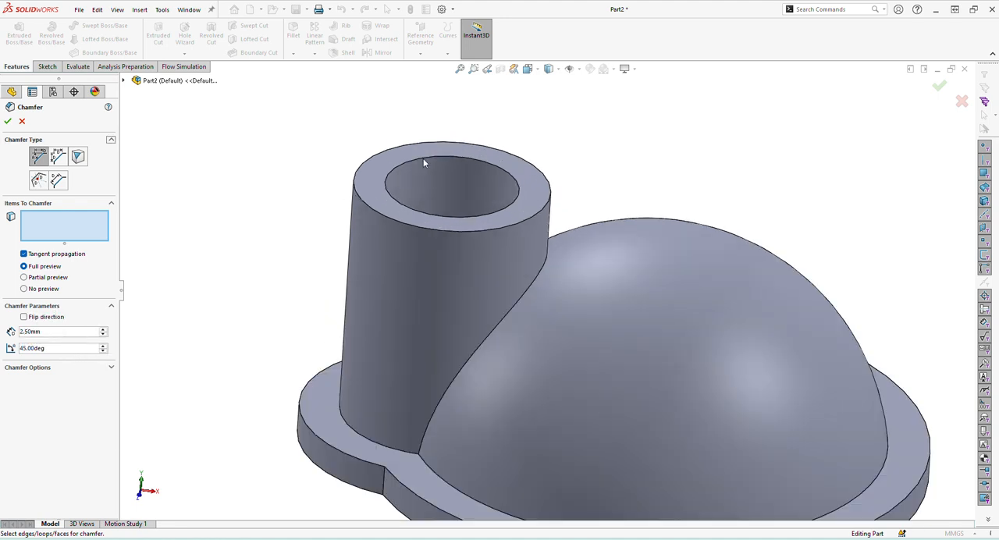
click(423, 161)
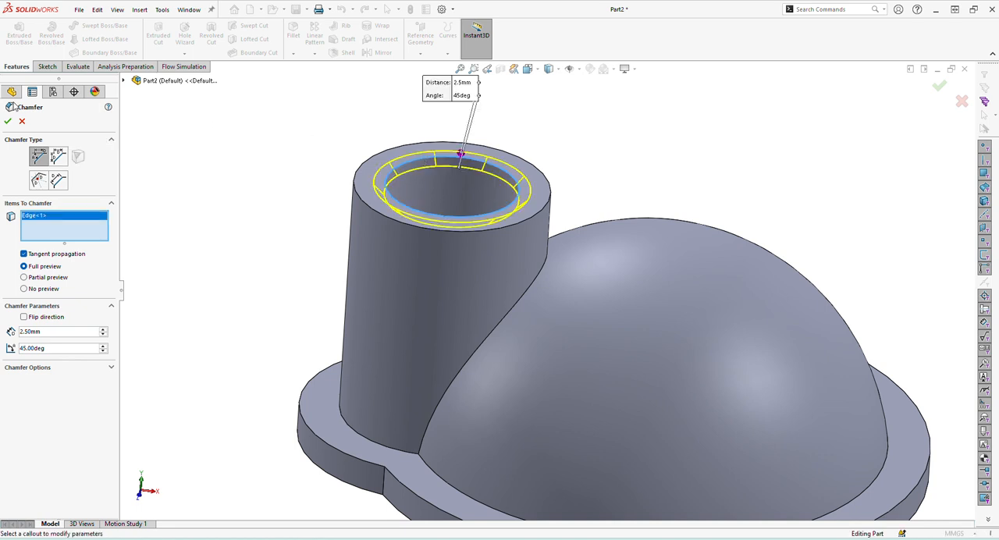
click(8, 121)
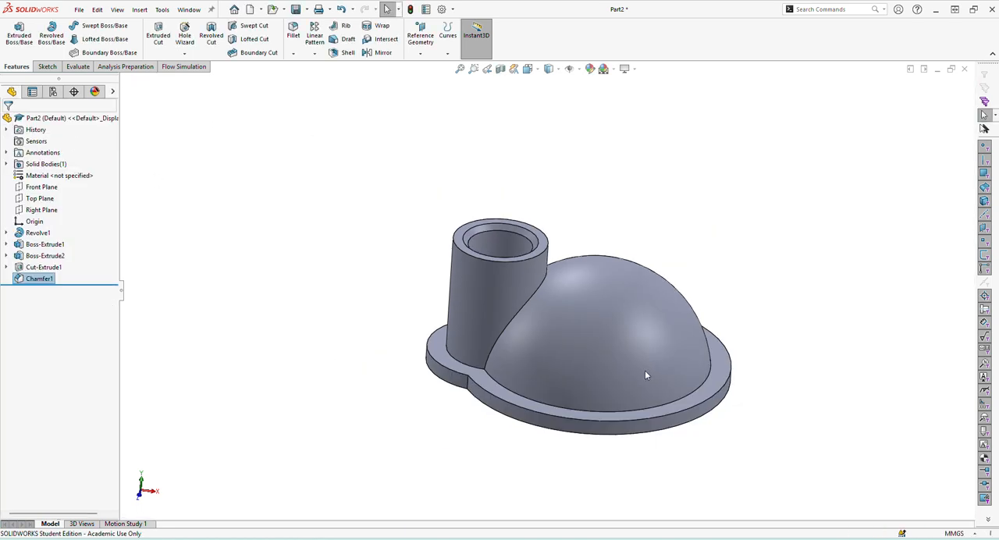
Mirror the boss, its flange lobe, the bore cut and the chamfer about the Right Plane.
middle_drag(645, 370, 584, 365)
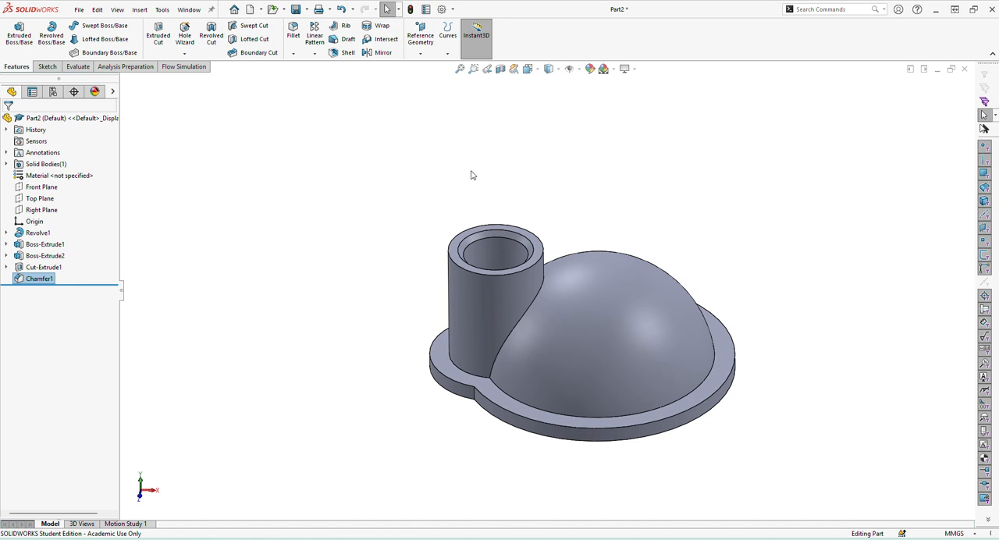
click(371, 52)
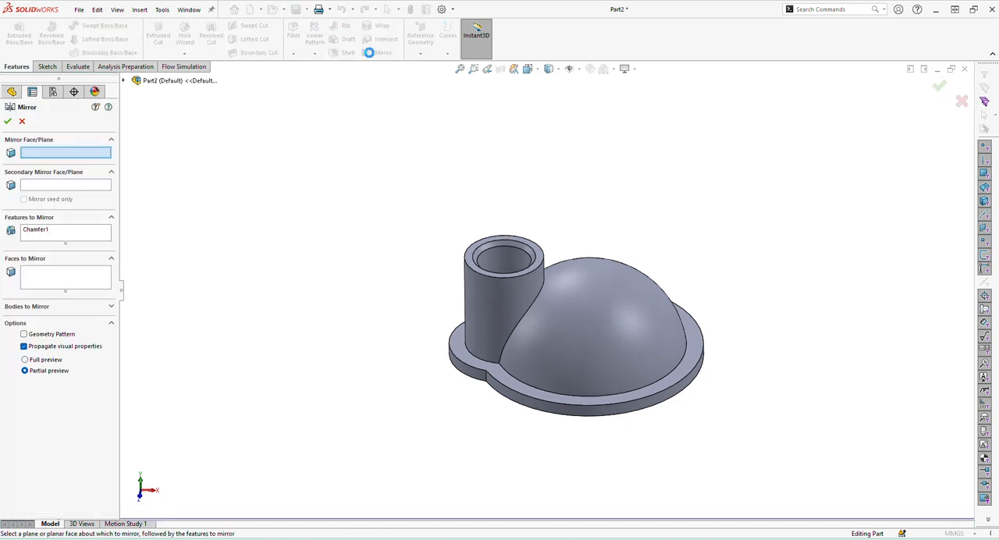
click(124, 81)
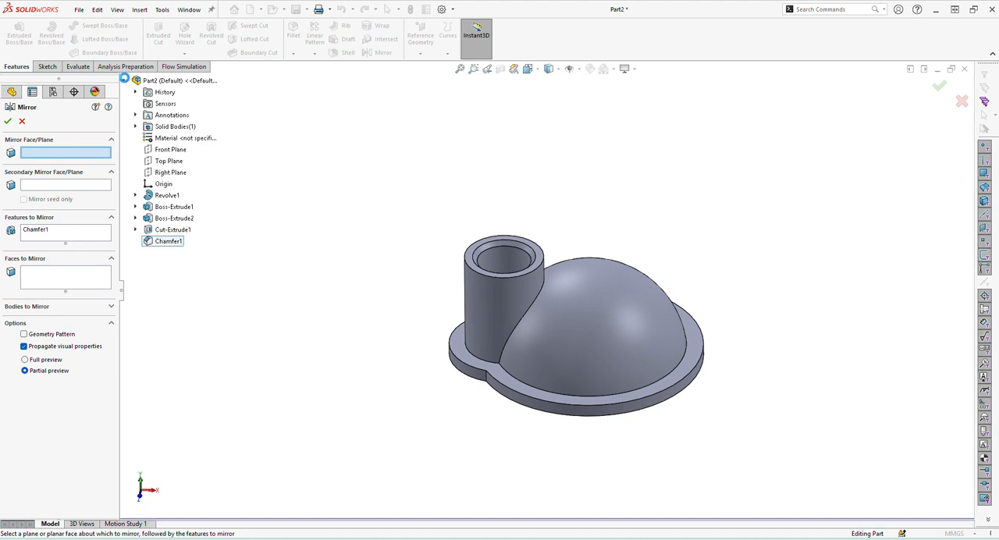
click(166, 152)
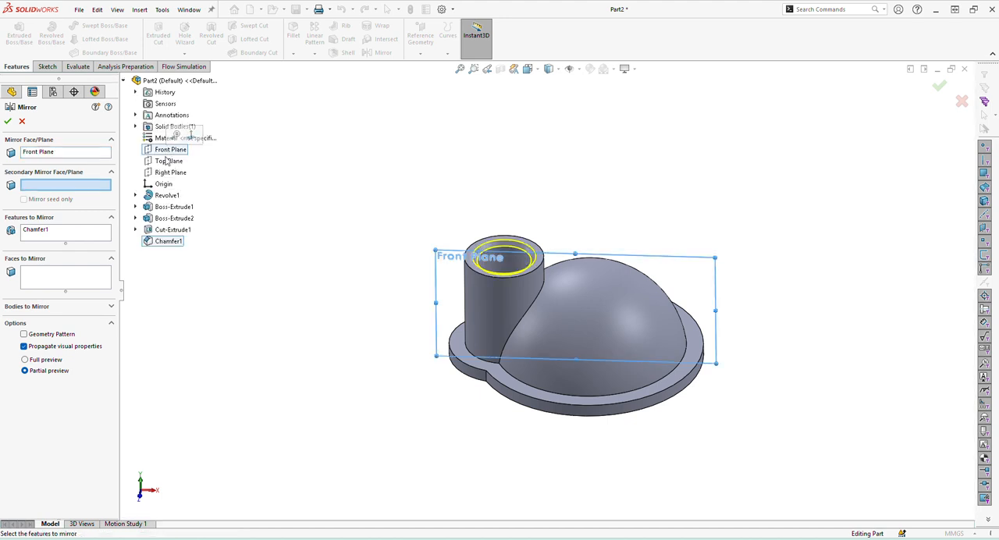
click(99, 154)
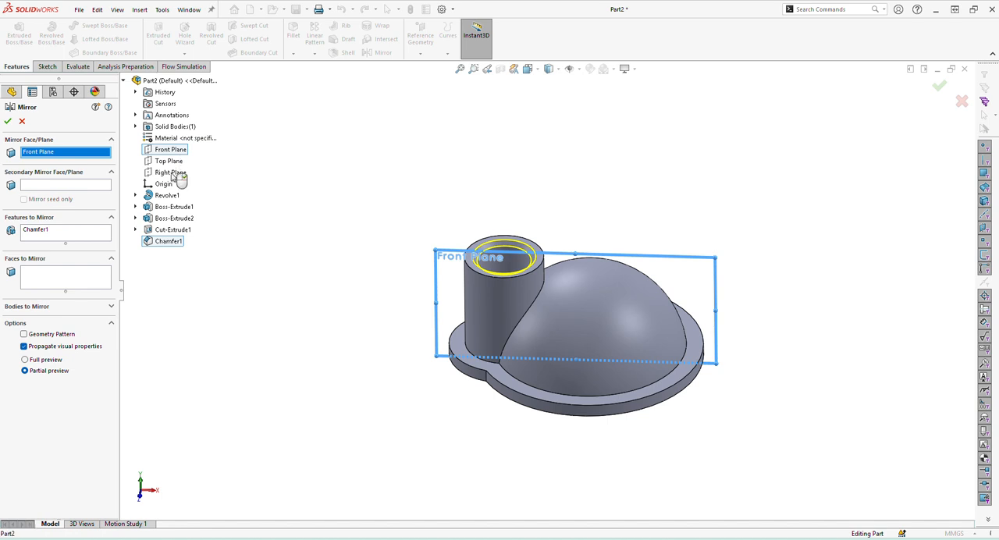
click(171, 173)
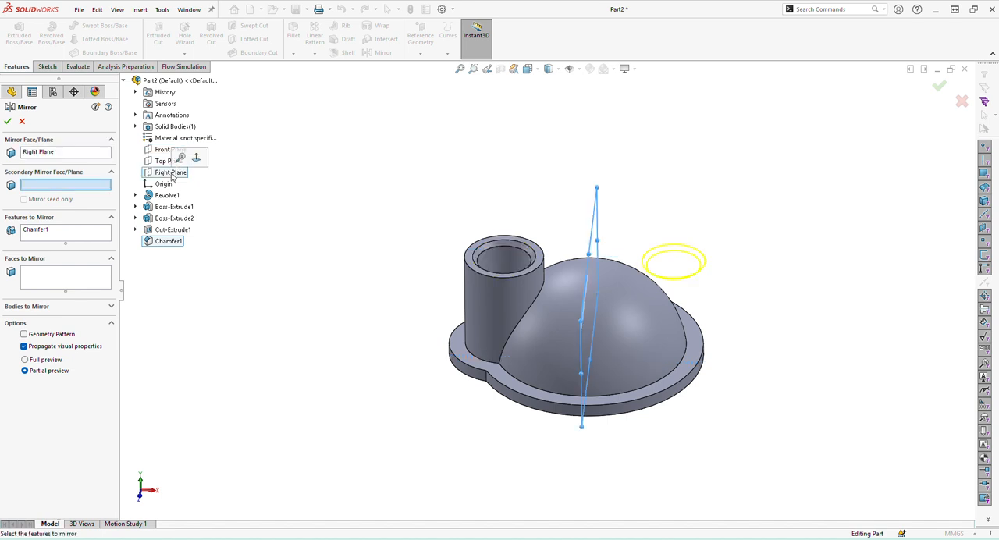
click(56, 234)
click(175, 218)
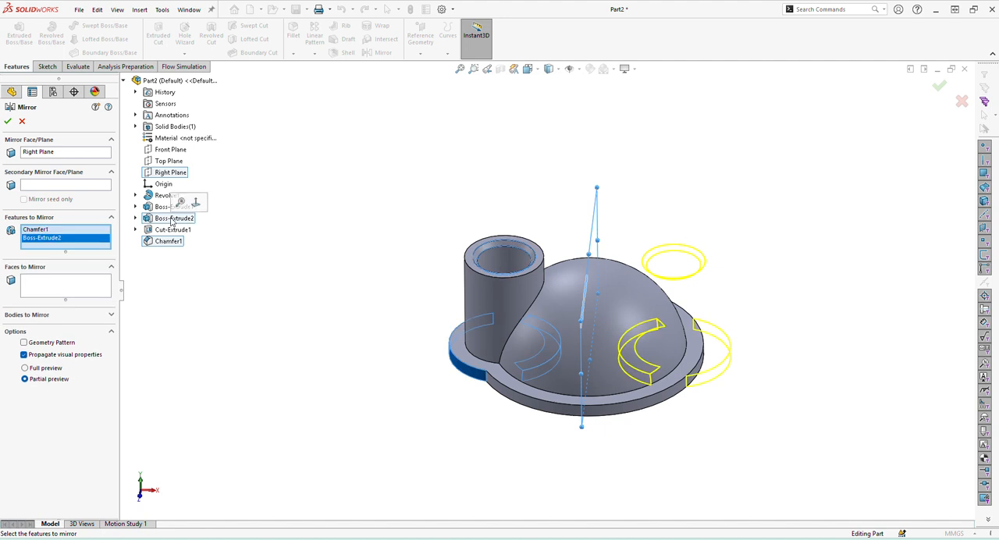
click(166, 231)
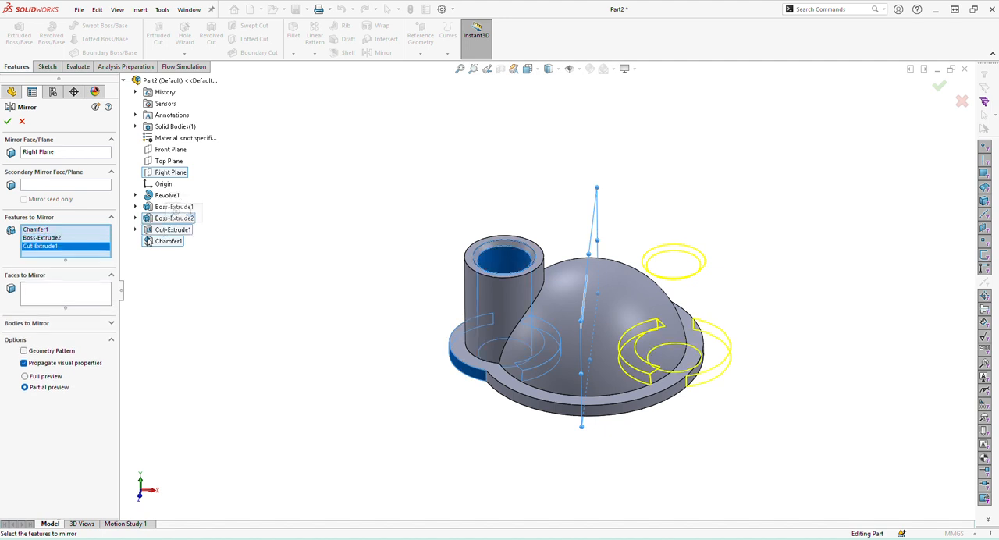
click(172, 207)
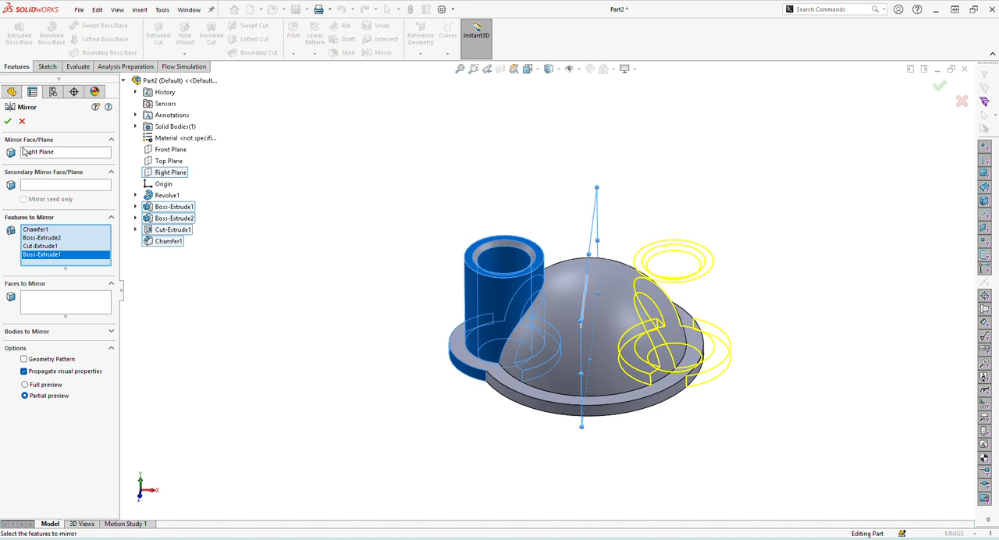
click(7, 121)
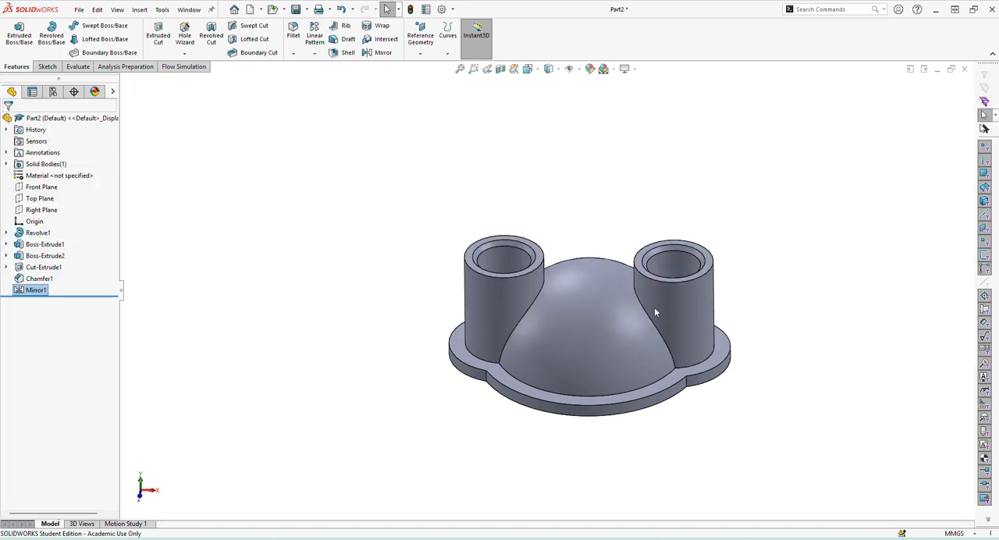
Show the profile sketch of the dome's revolve feature from the feature tree.
middle_drag(654, 313, 606, 148)
middle_drag(590, 376, 574, 406)
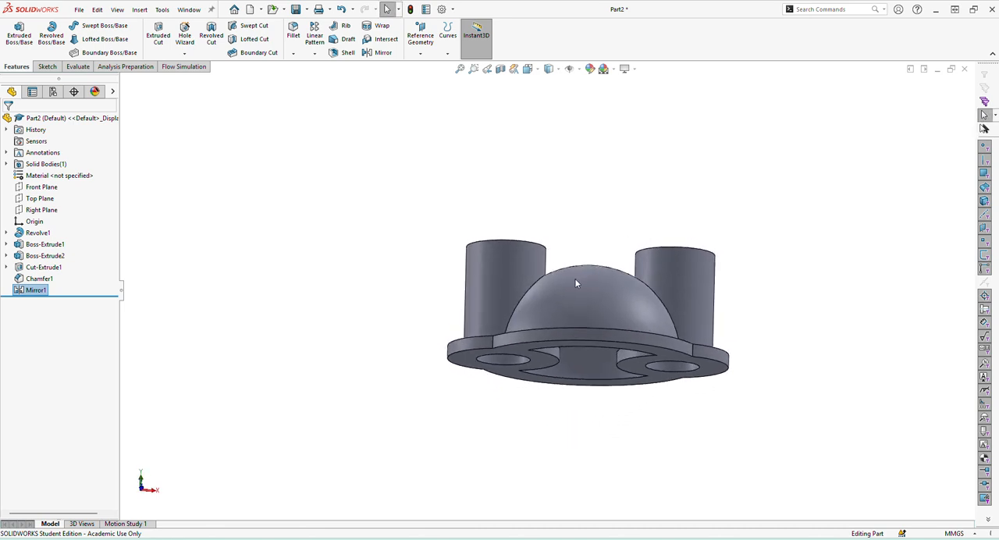
click(7, 234)
right_click(35, 245)
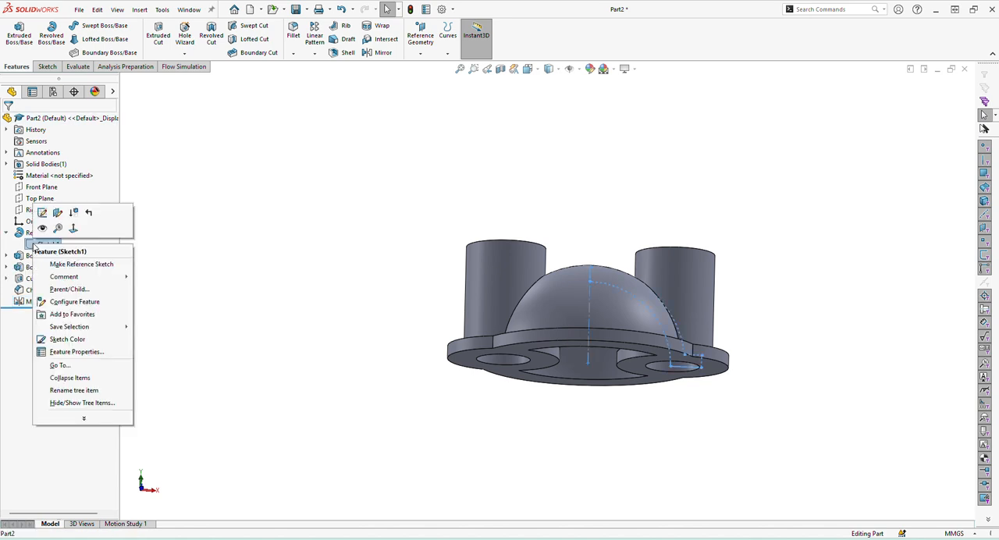
click(46, 221)
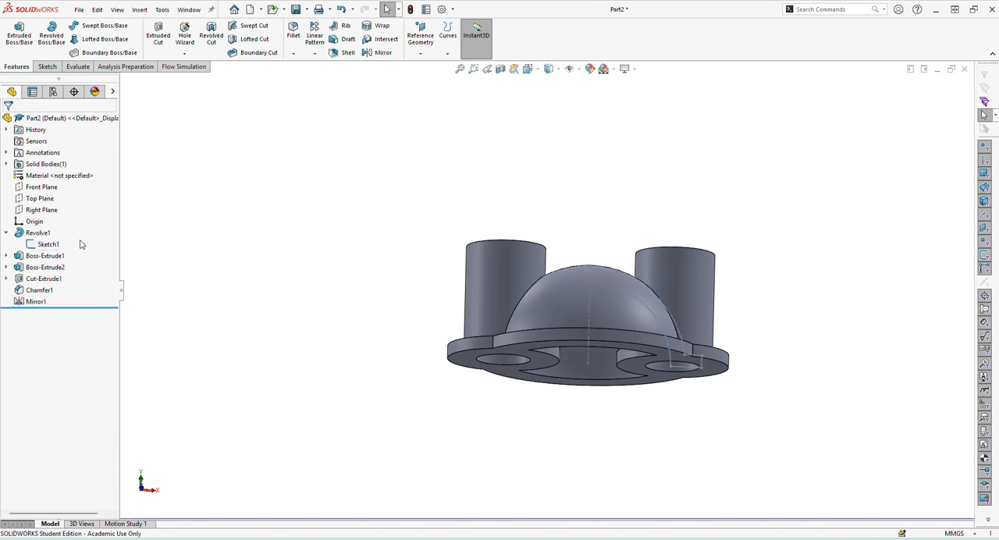
Start a sketch on the Front Plane and convert the dome profile's inner 46 mm radius arc into it.
click(41, 187)
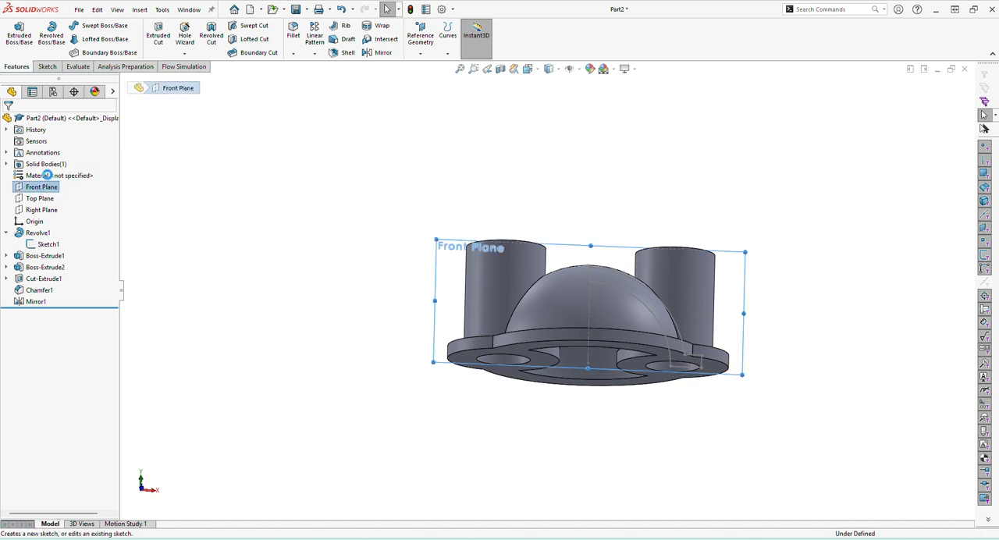
click(47, 175)
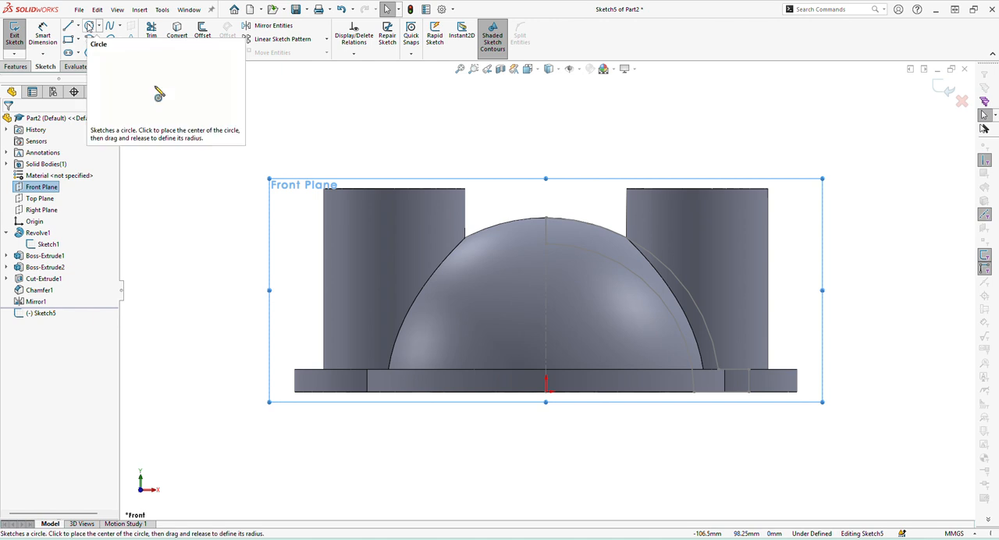
click(622, 269)
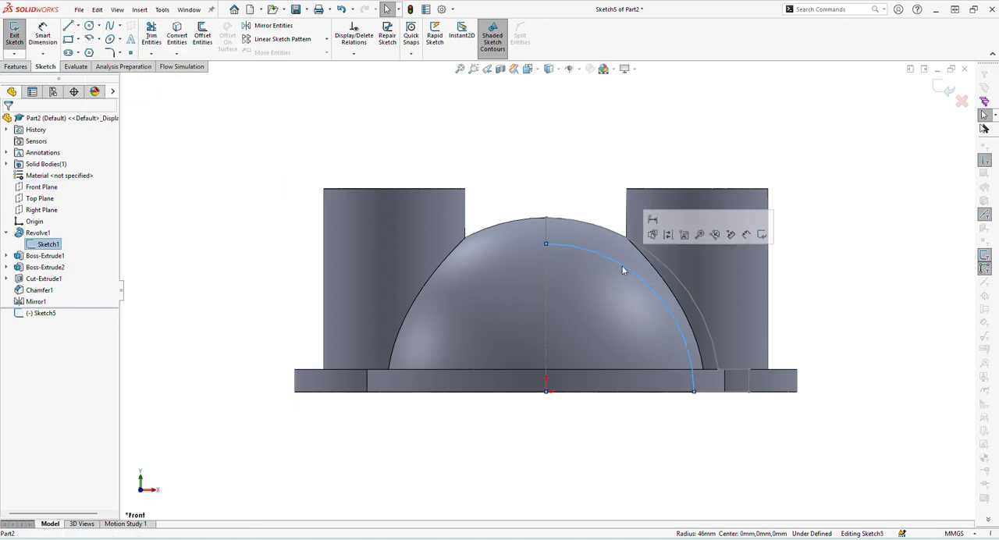
click(178, 39)
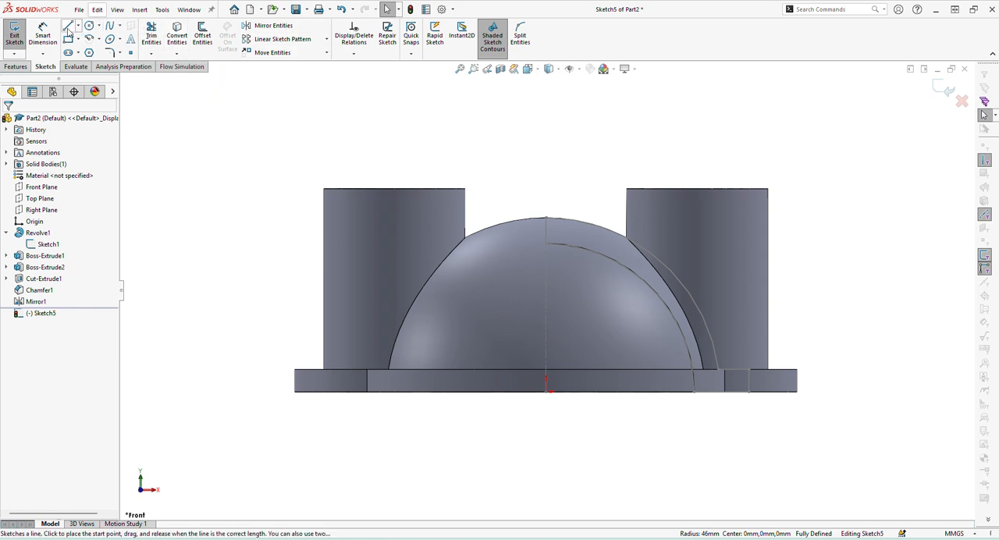
Close the quarter-circle profile with a horizontal line from the arc's lower end to the origin and a vertical line up to its top end.
click(68, 26)
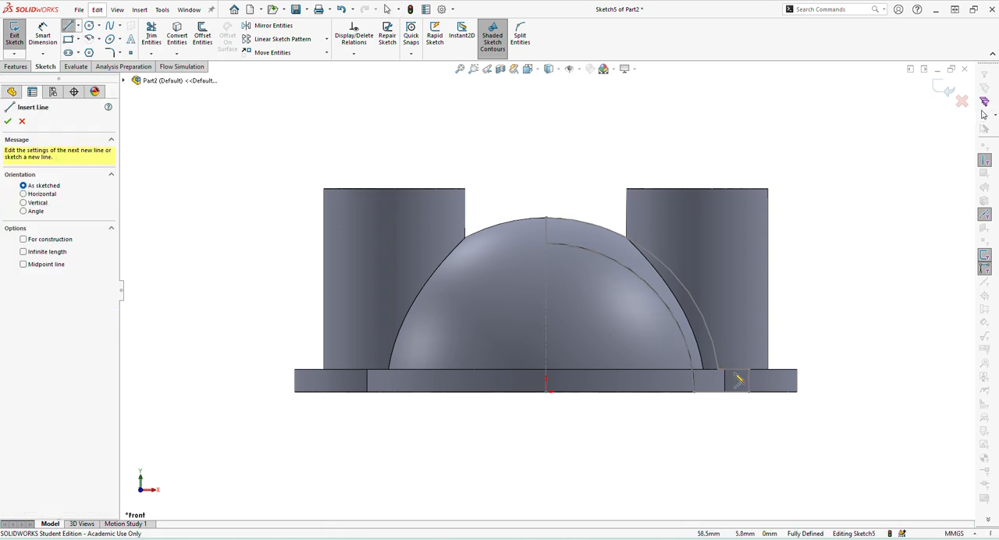
click(693, 391)
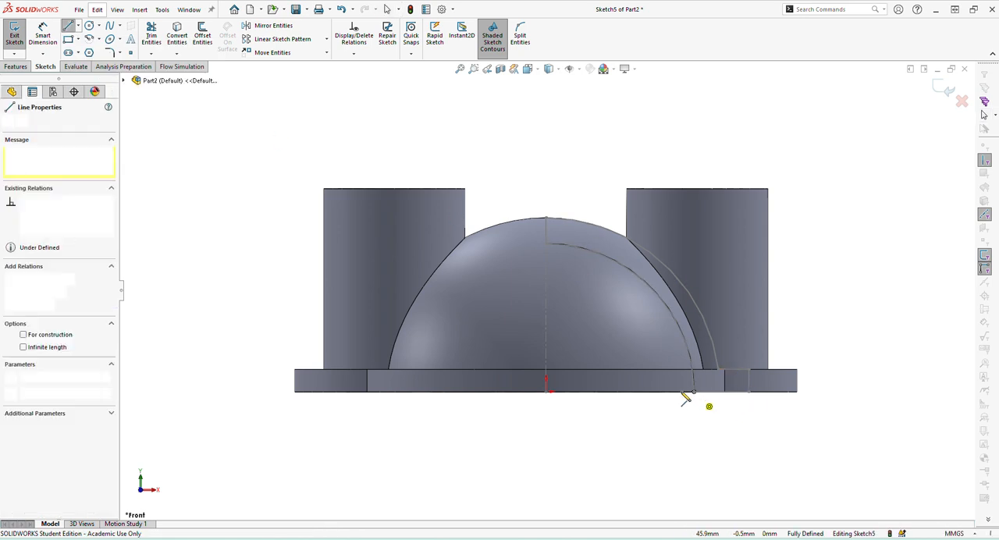
click(547, 391)
double_click(546, 244)
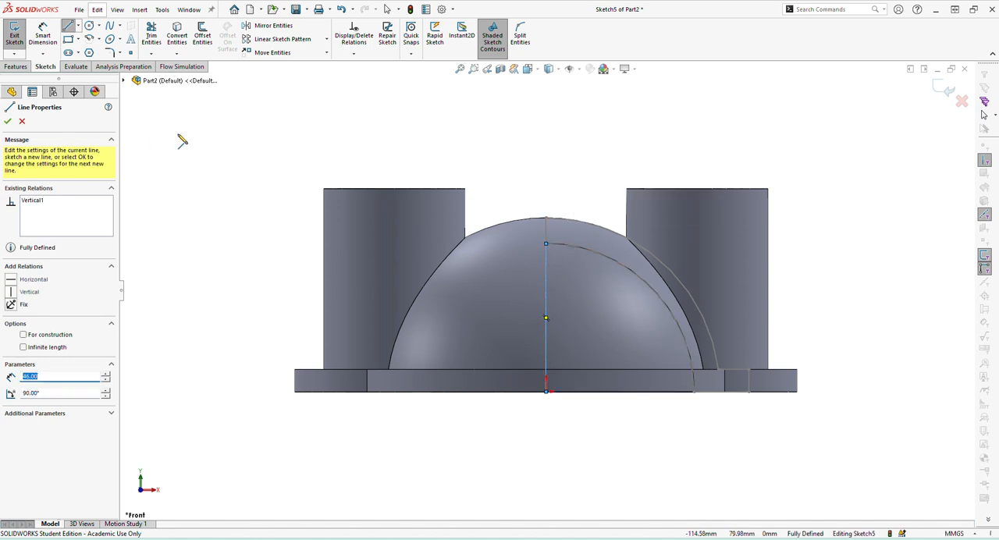
click(8, 121)
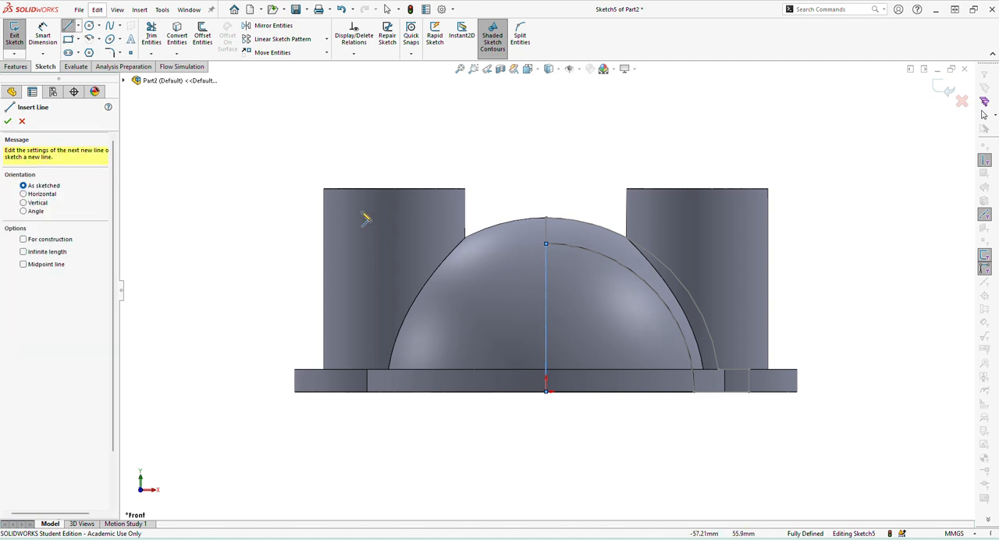
click(8, 121)
Revolve-cut the quarter-circle profile 360 degrees about its vertical line to clear the boss material inside the dome.
middle_drag(554, 273, 537, 200)
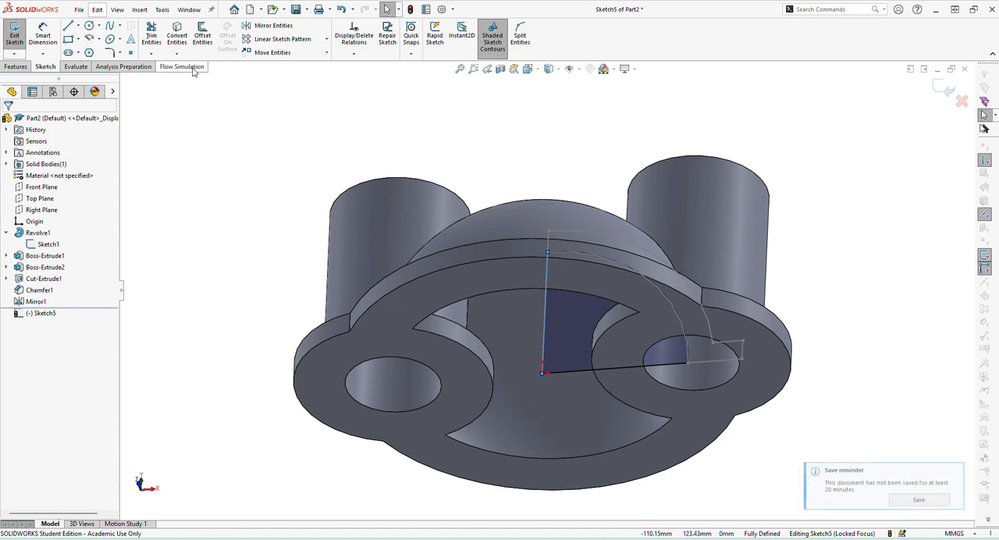
click(15, 66)
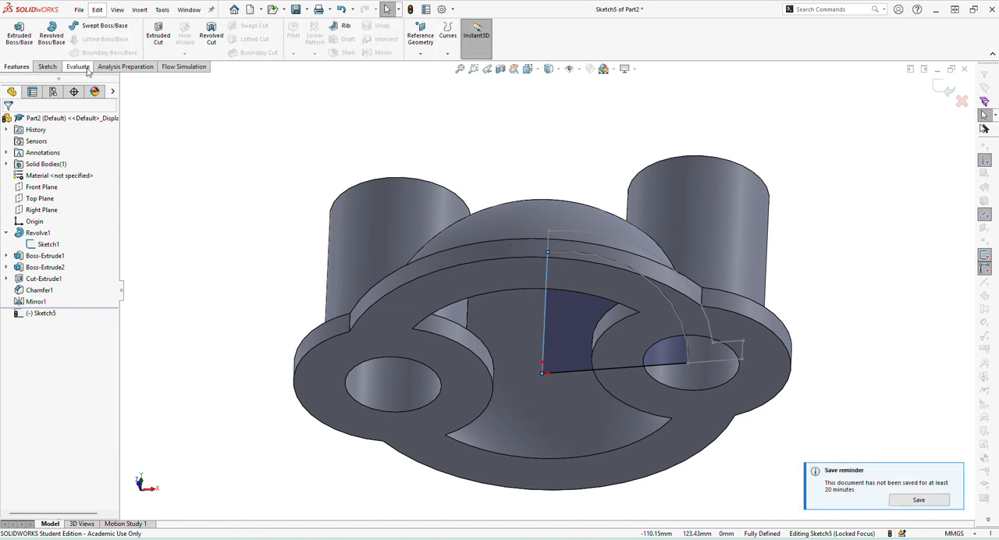
click(212, 39)
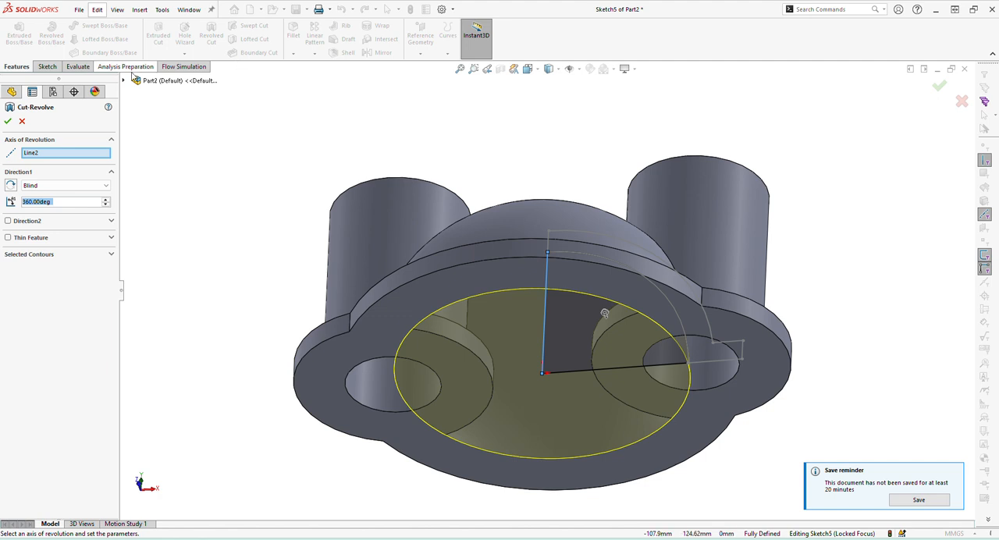
click(7, 122)
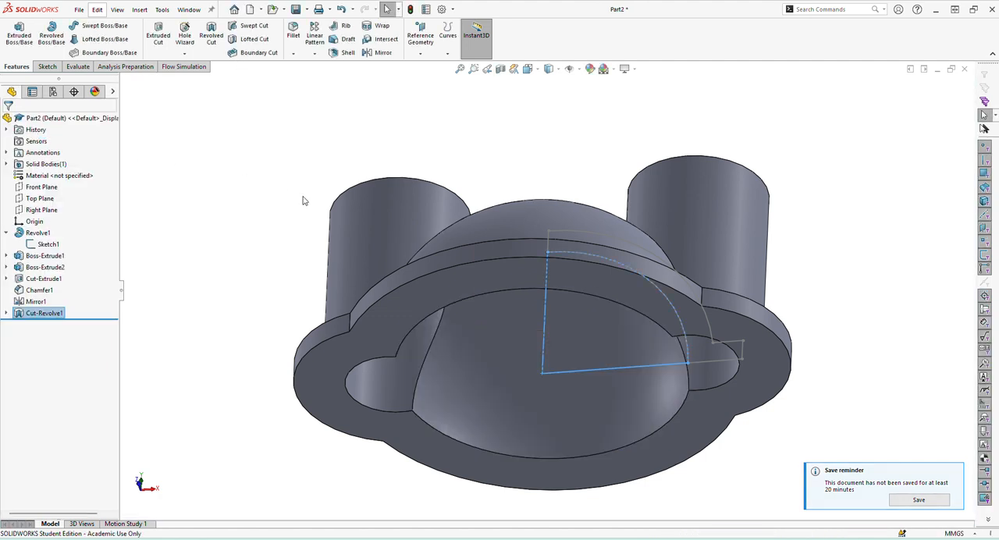
Hide the dome's revolve profile sketch again.
middle_drag(542, 133, 579, 358)
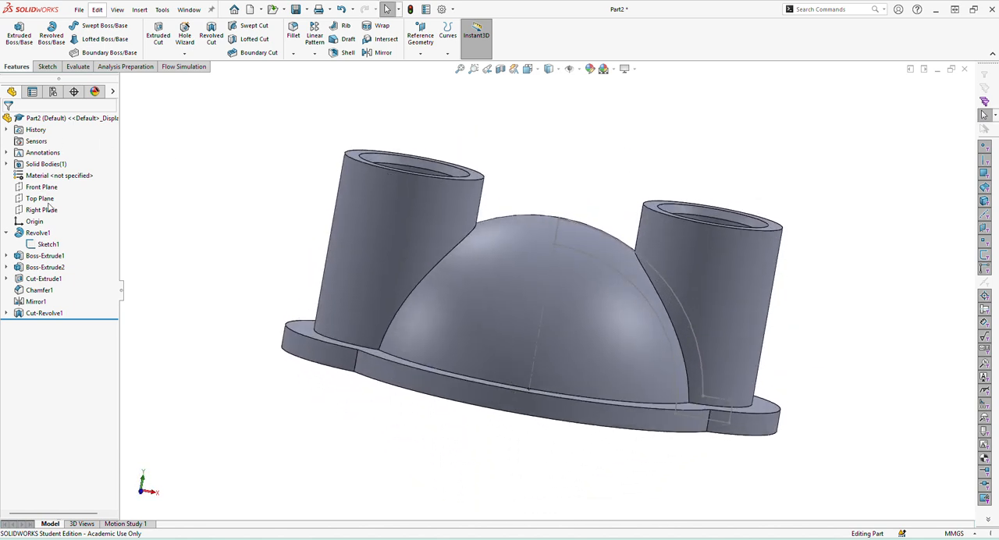
right_click(34, 243)
click(42, 225)
click(506, 175)
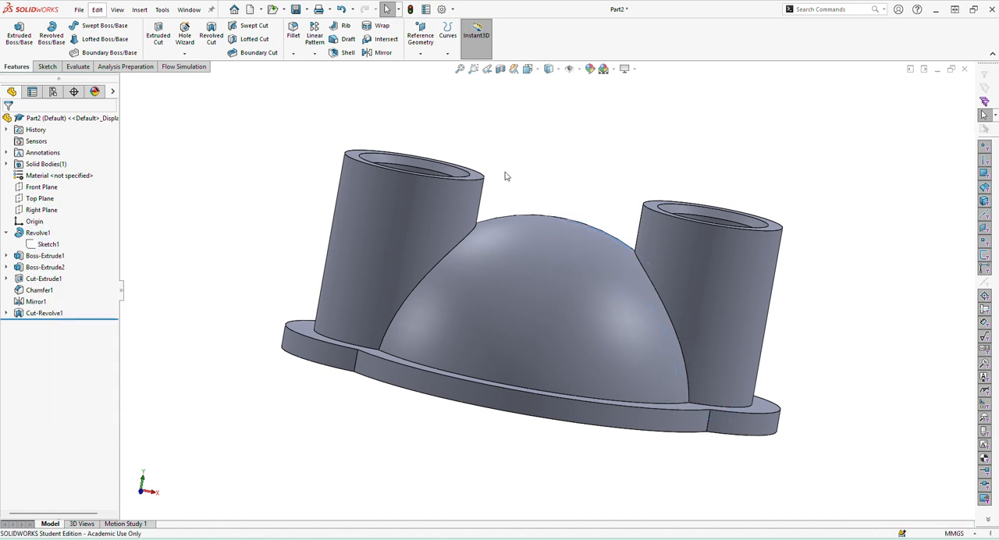
Switch to the PDF drawing in Nitro Pro to check the remaining details of the part.
middle_drag(505, 176, 492, 269)
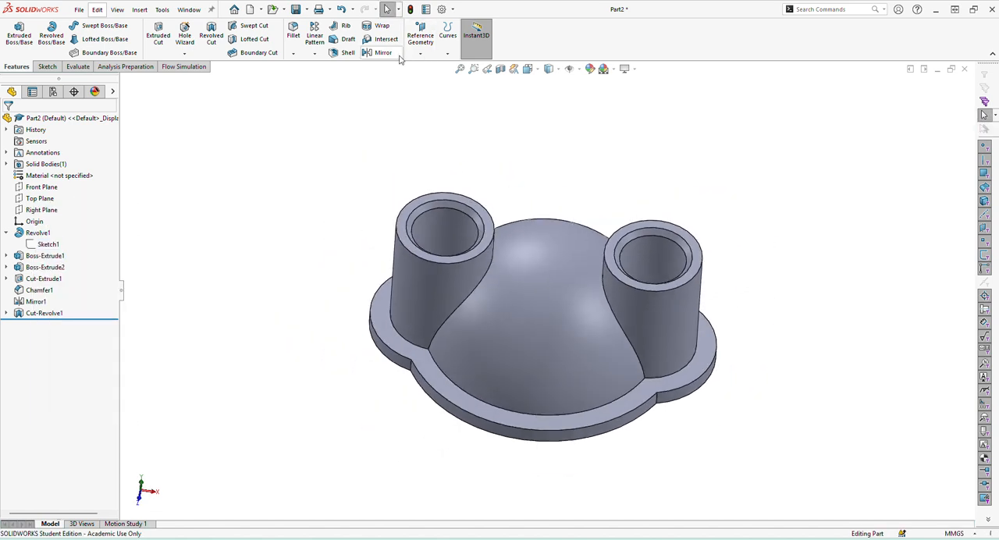
click(315, 539)
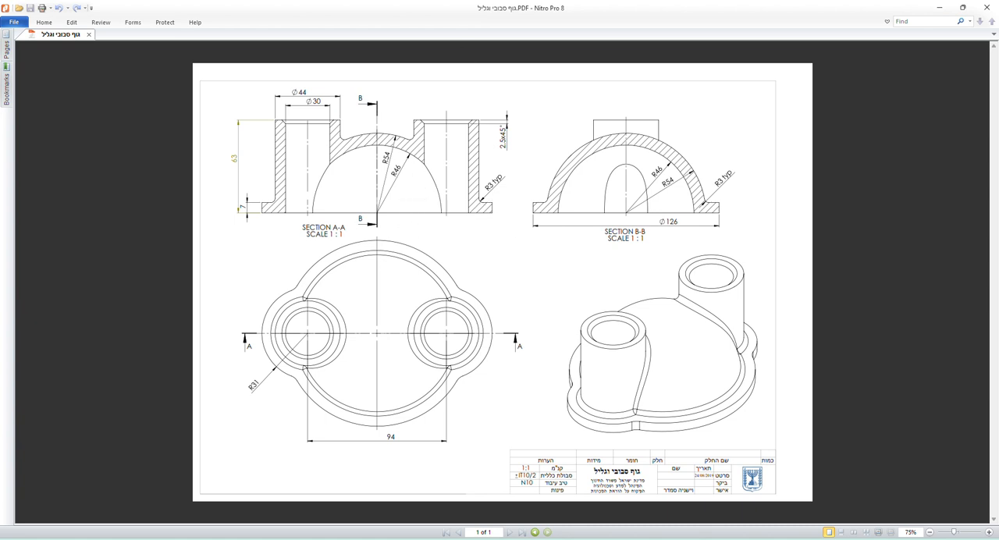
Back in SOLIDWORKS, start a 3 mm fillet on the dome's front base edge and the base edges of both cylindrical bosses.
click(300, 539)
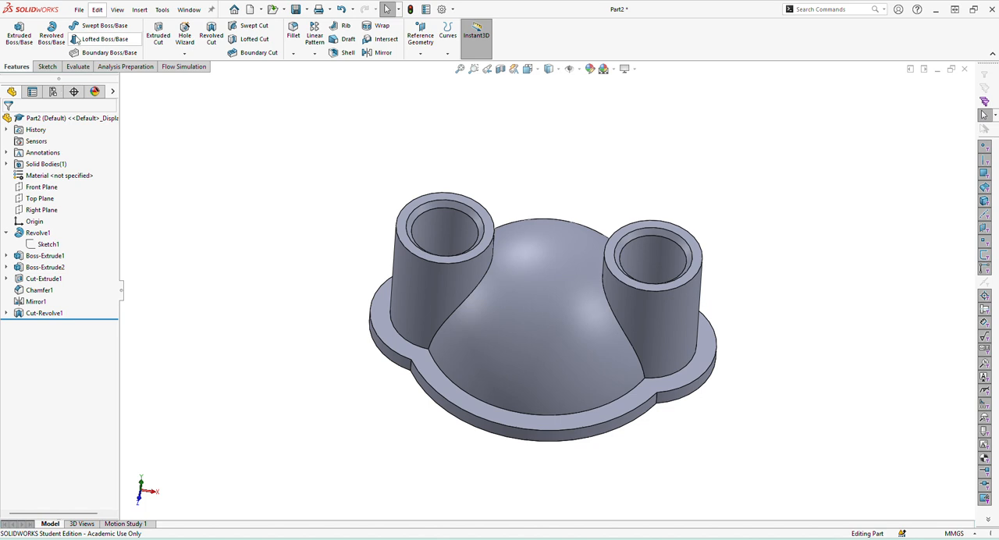
click(294, 34)
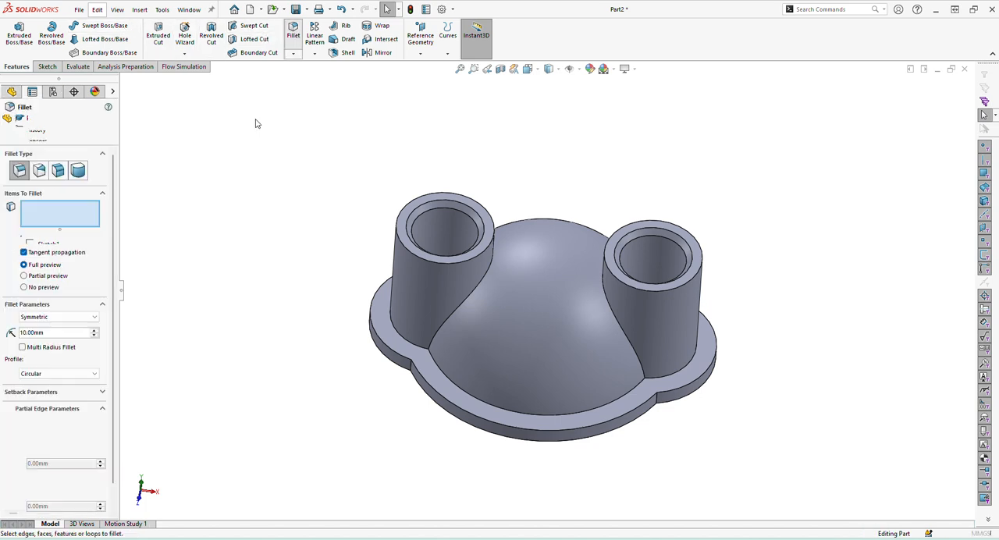
text(3)
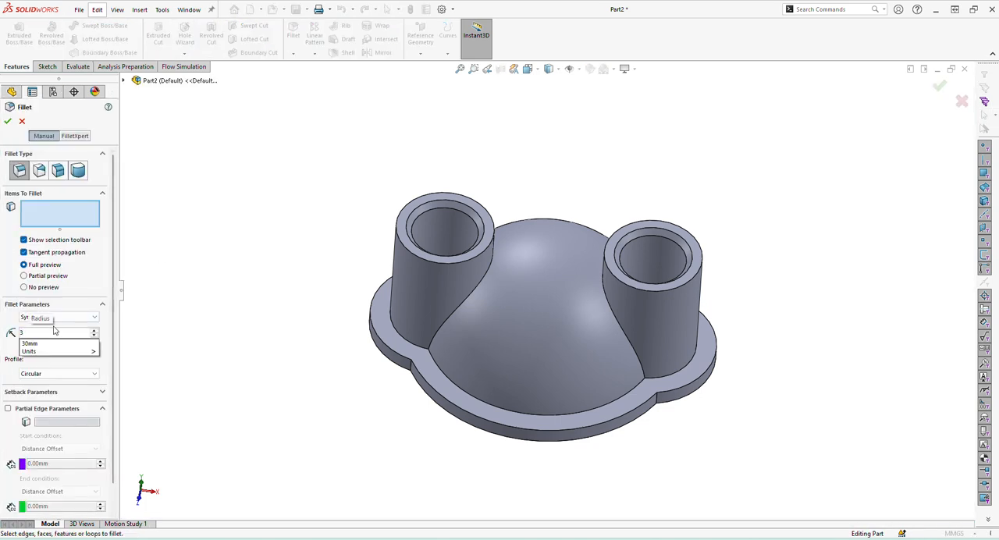
key(Return)
click(515, 416)
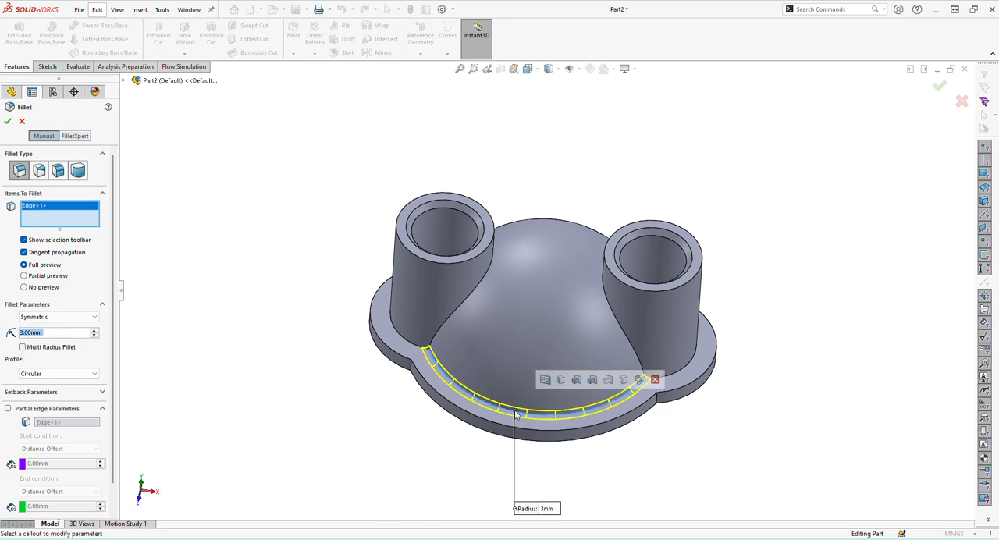
click(407, 344)
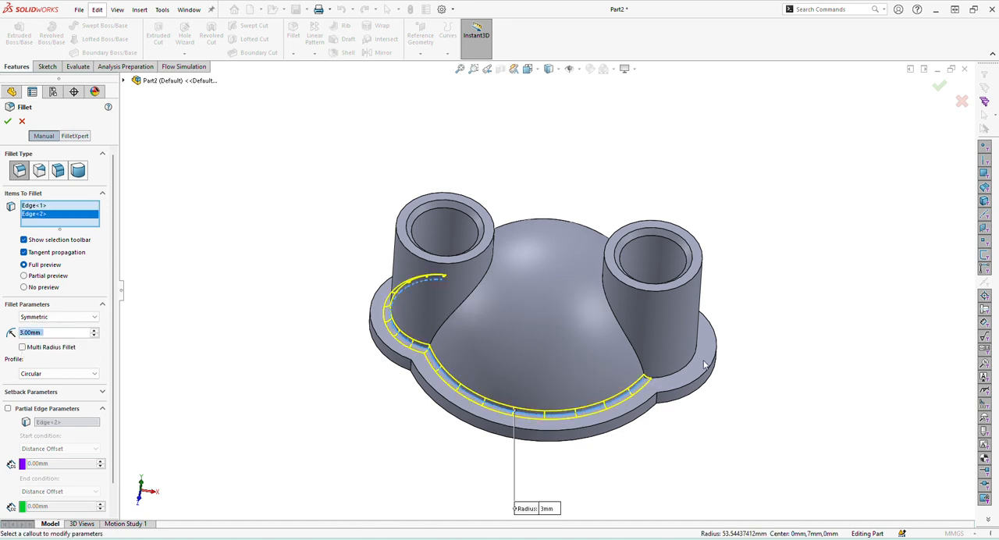
click(676, 375)
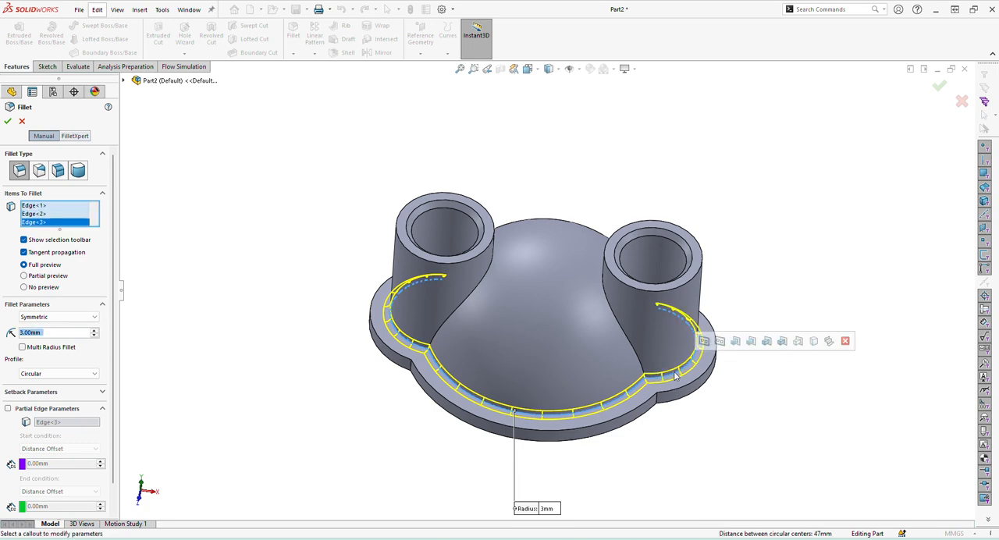
Add the dome's rear base edge and both boss-to-dome intersection edges to the 3 mm fillet and apply it.
middle_drag(676, 375, 547, 398)
click(628, 376)
click(625, 333)
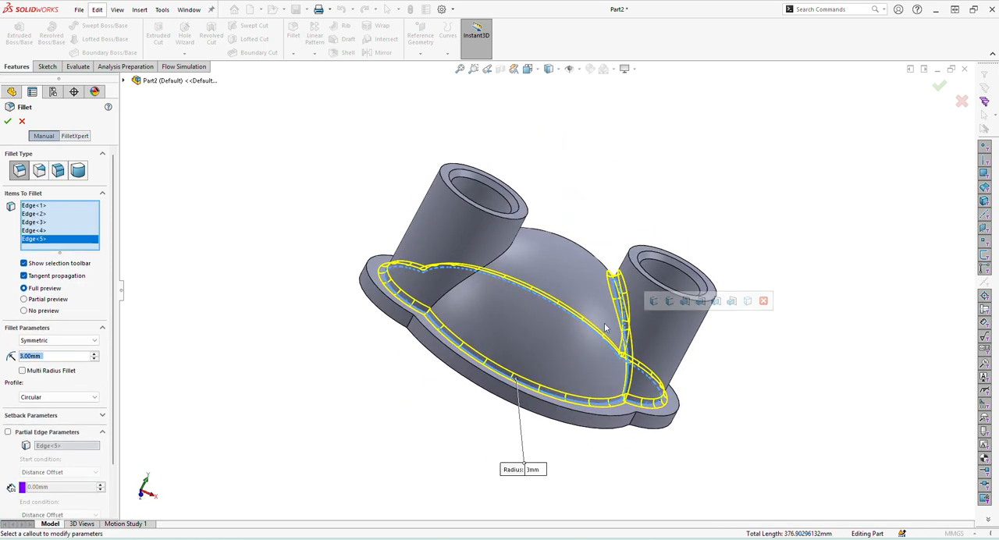
click(500, 262)
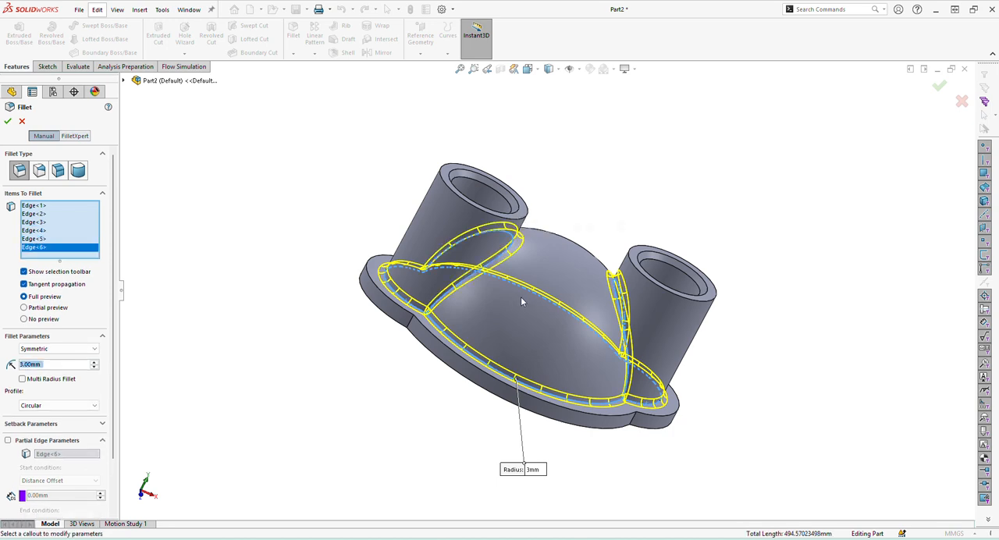
middle_drag(538, 305, 420, 271)
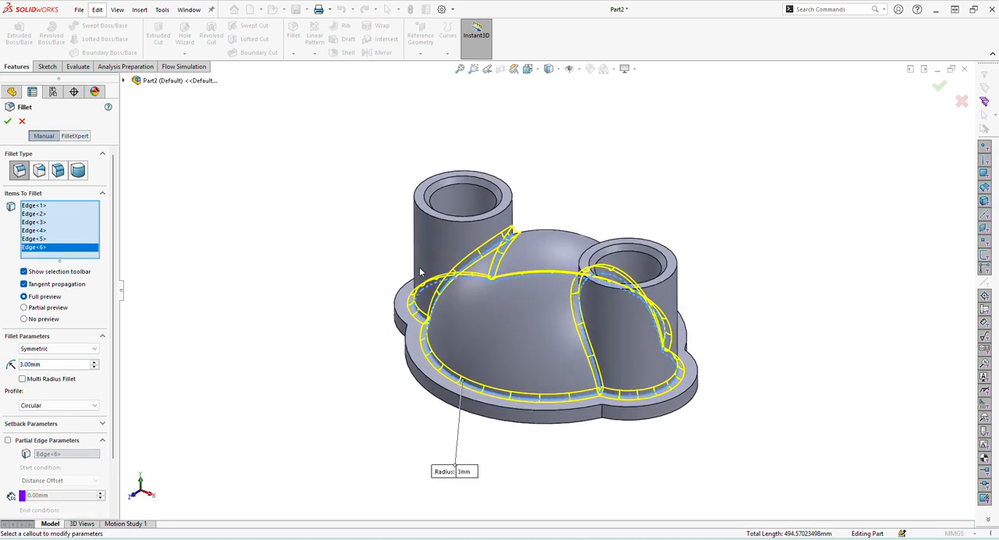
click(8, 121)
Section the filleted body on the Front Plane at 0 mm offset and examine its interior against the PDF drawing.
middle_drag(453, 301, 663, 445)
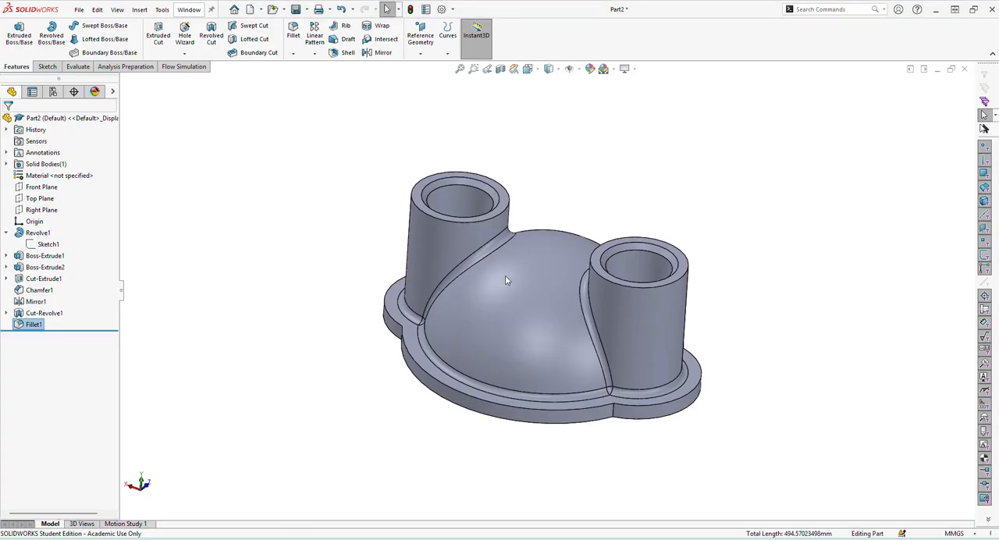
middle_drag(505, 281, 473, 525)
click(501, 70)
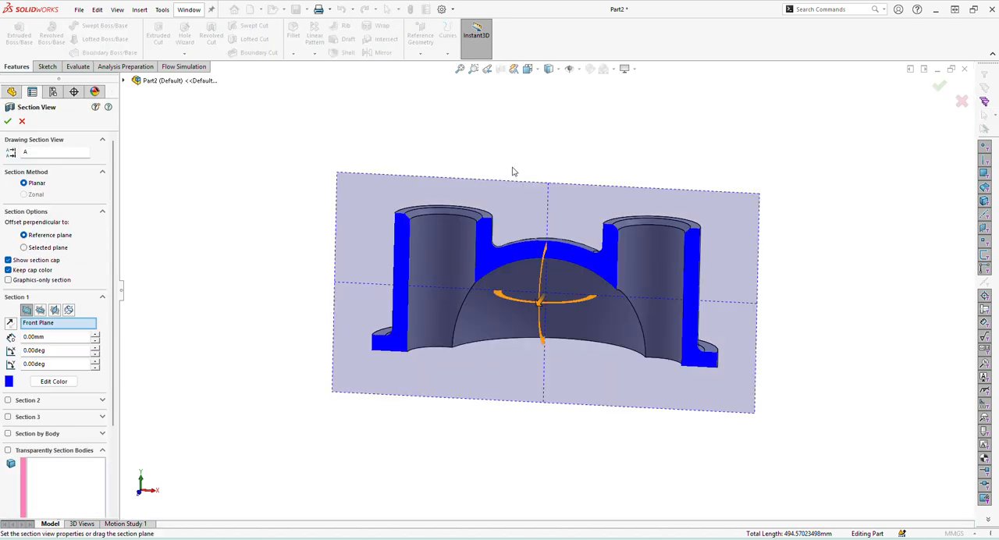
click(9, 121)
middle_drag(484, 203, 479, 248)
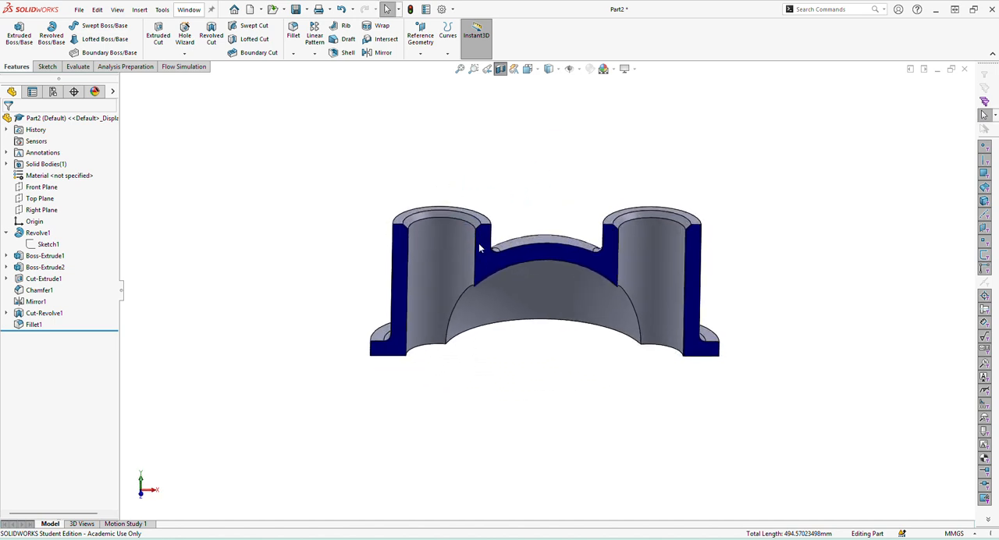
scroll(601, 247, down, 2)
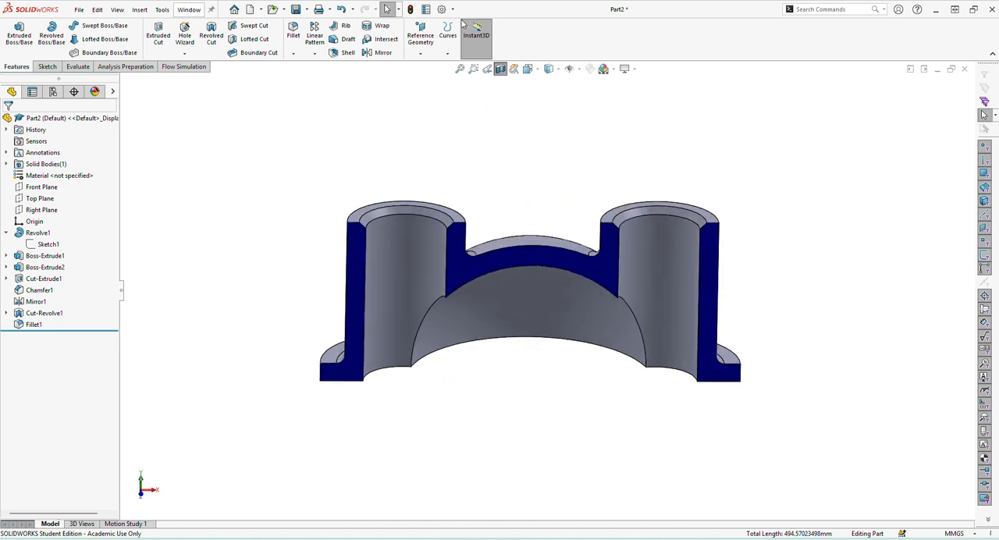